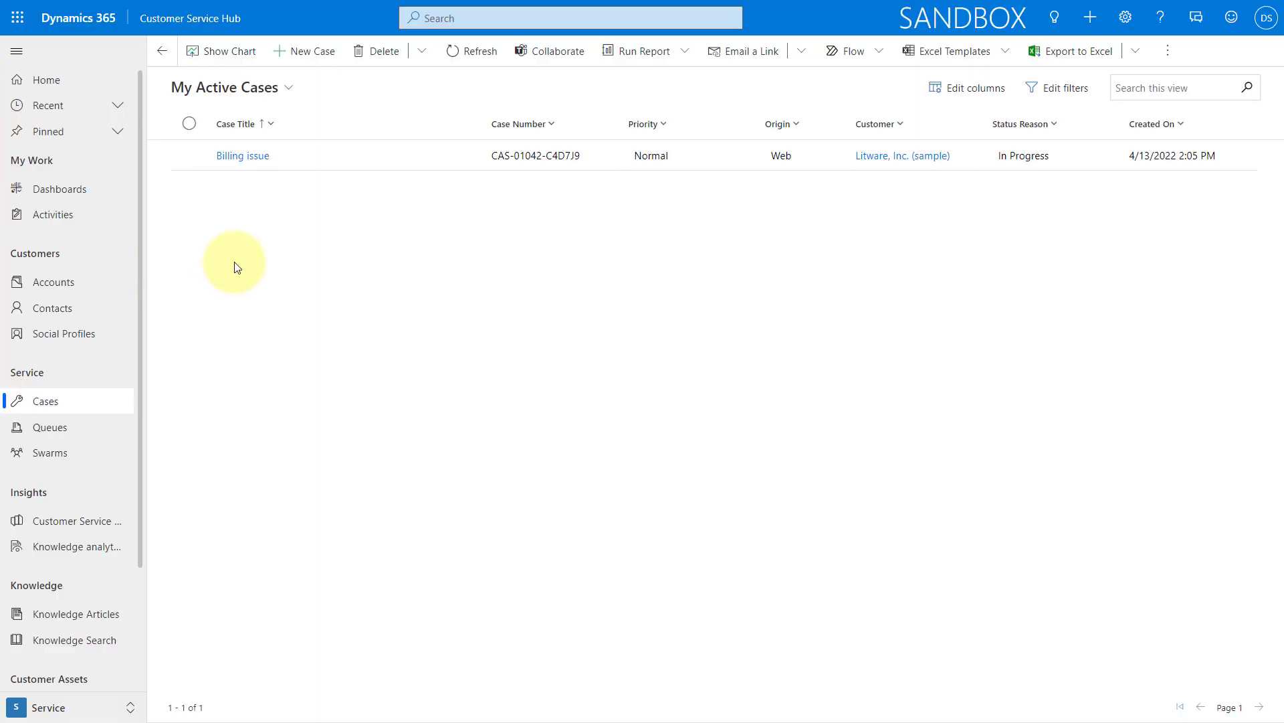
Open the Billing issue case and create a new draft swarm for it.
click(244, 158)
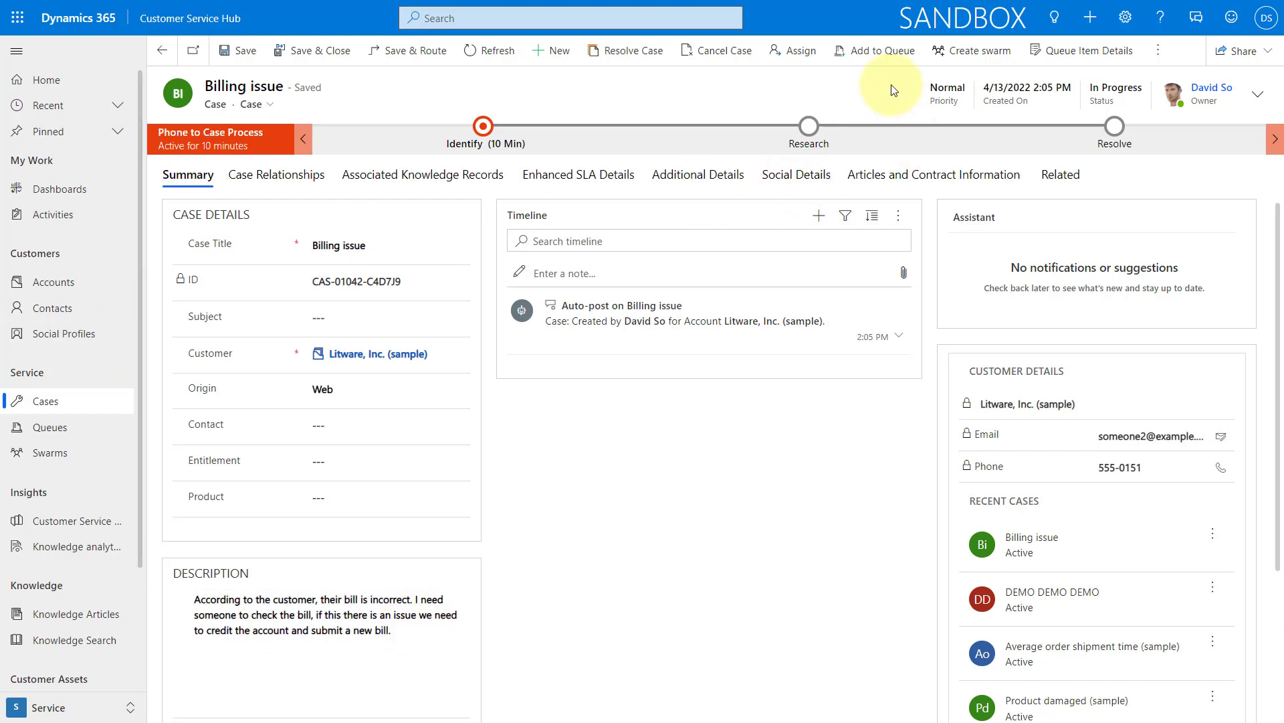
click(977, 59)
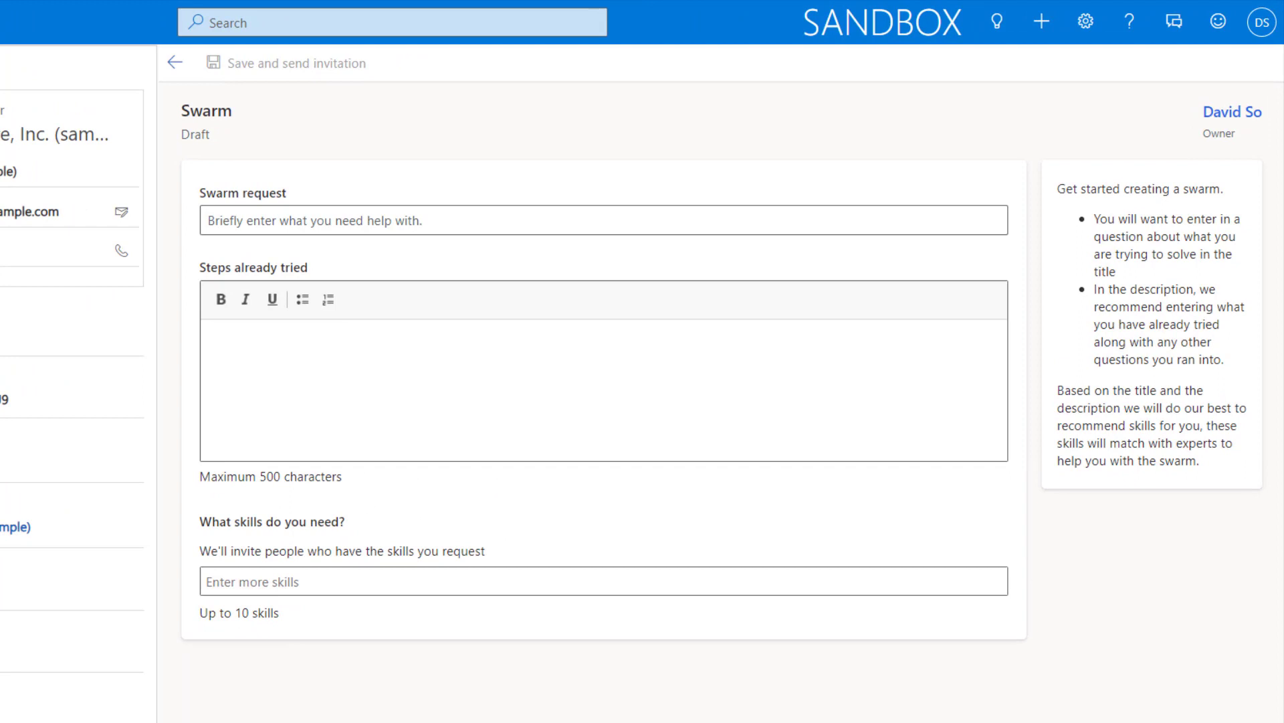
Enter the request 'Billing help requested for Litware' and paste the four bulleted steps already tried.
click(249, 219)
text(Billing help requested for )
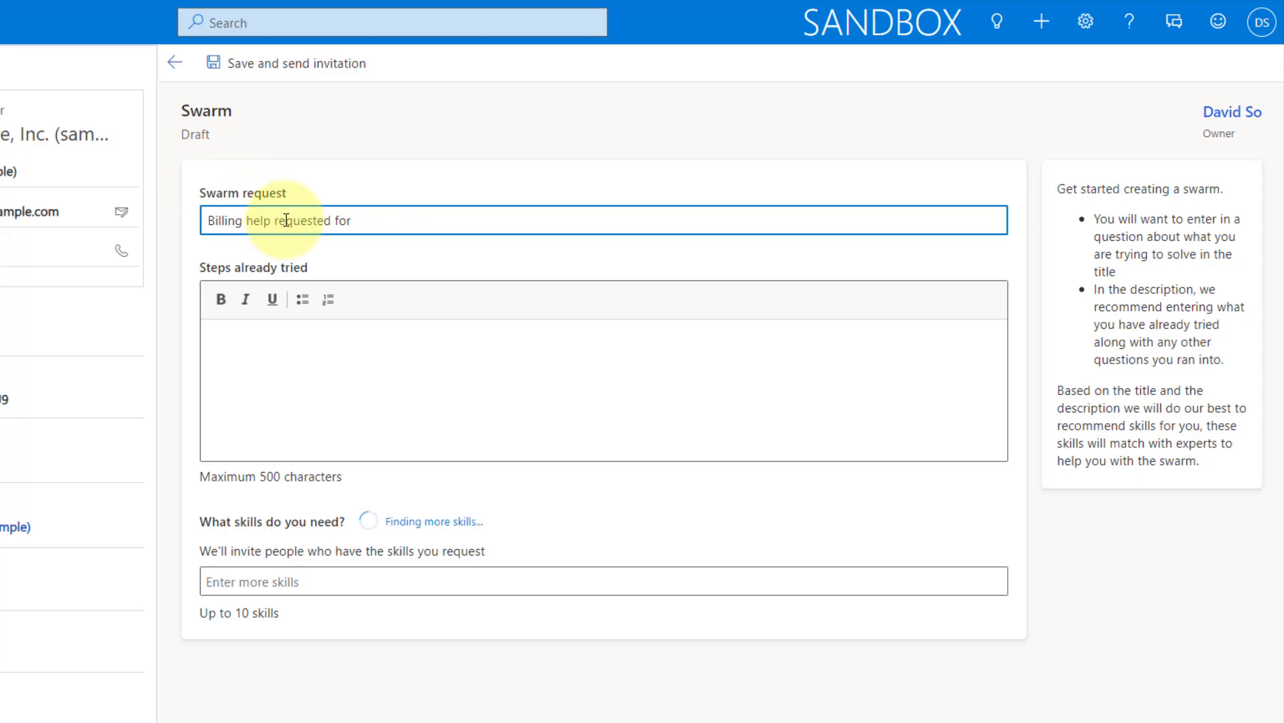
text(Litwa)
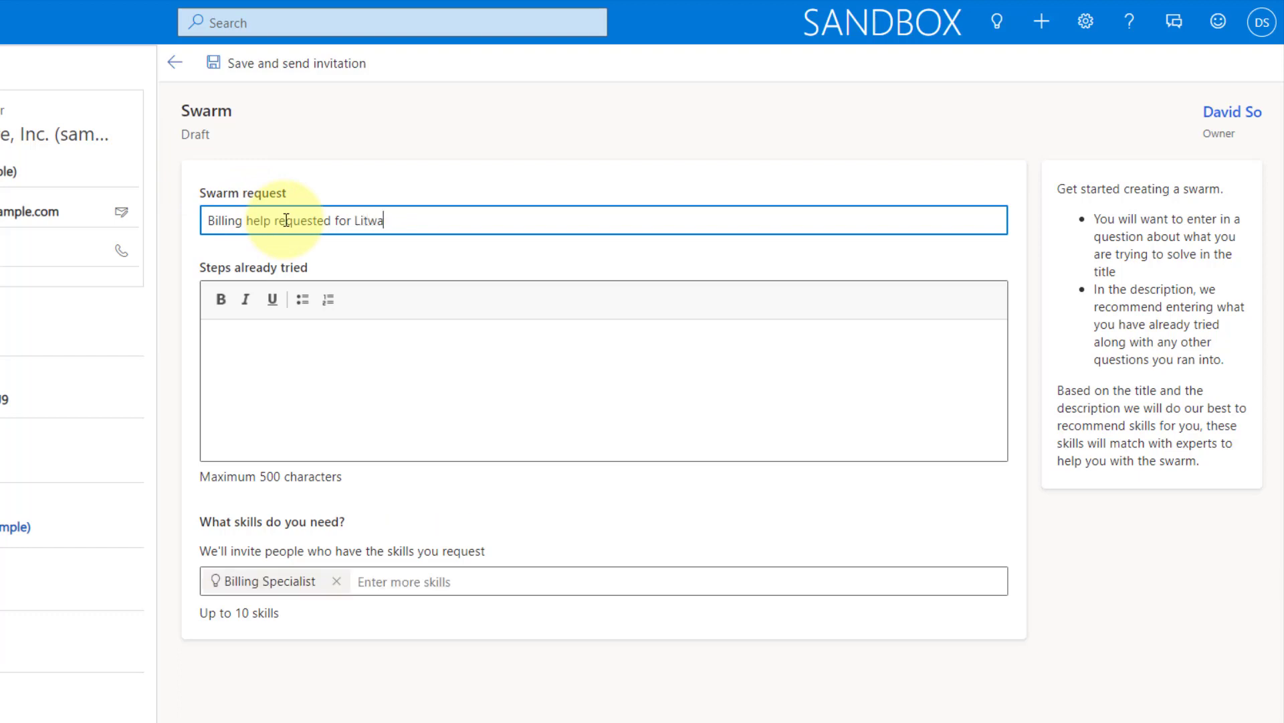
text(re)
click(311, 362)
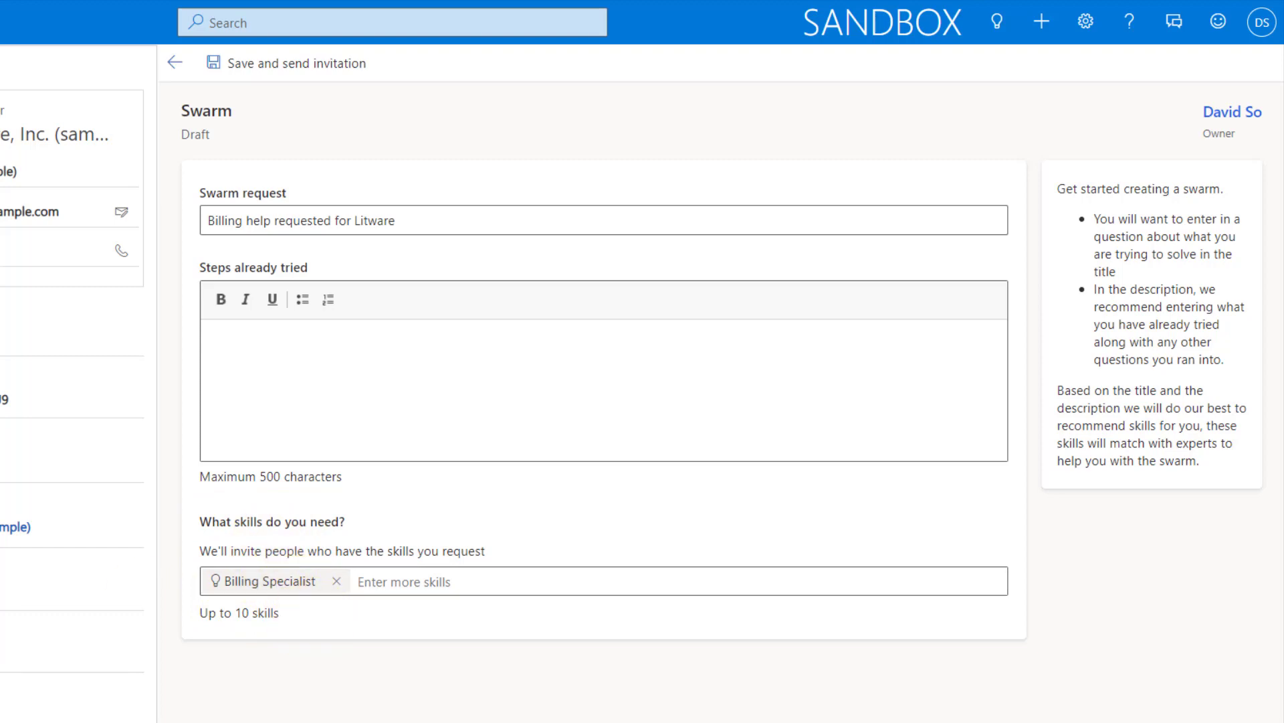
click(242, 300)
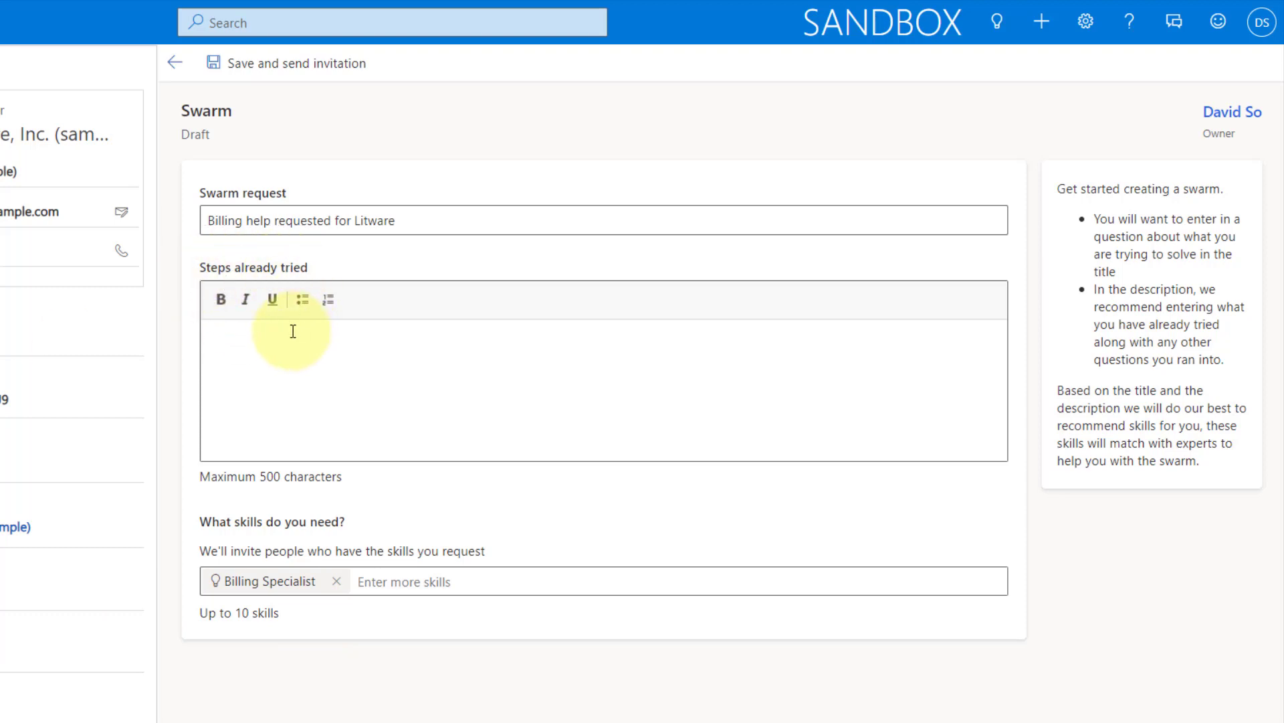
key(ctrl+v)
key(ctrl+v)
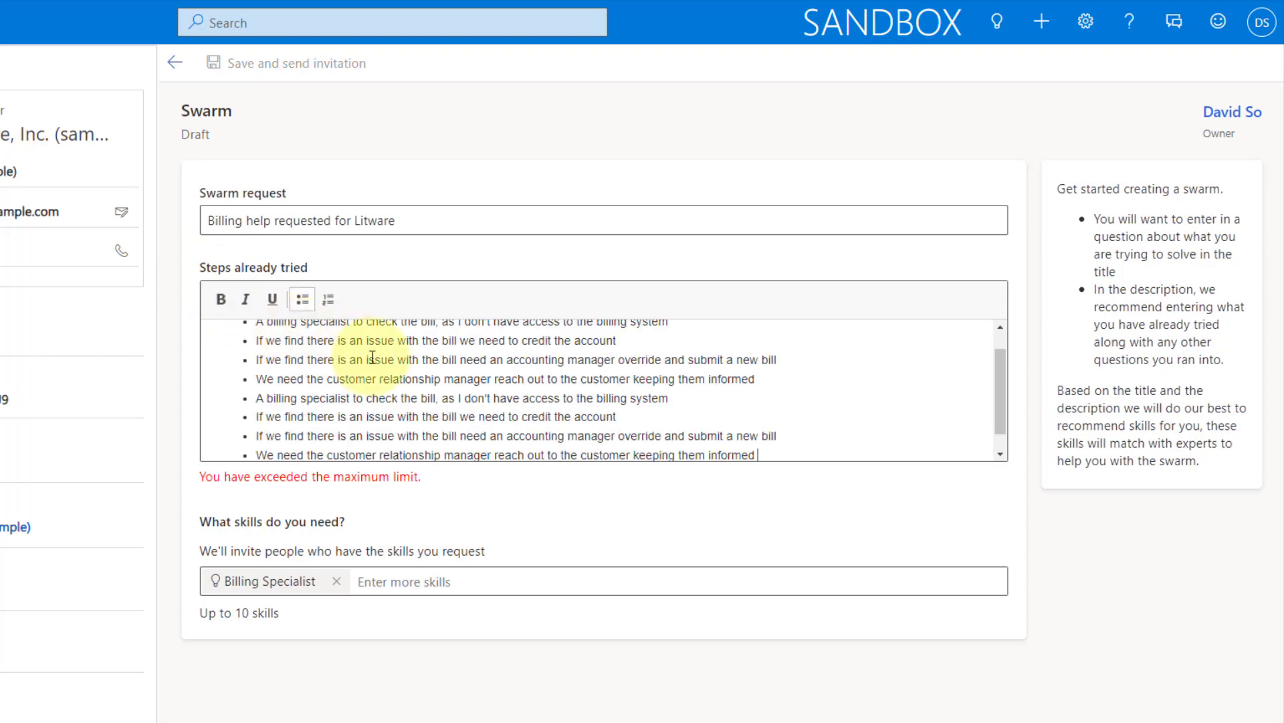
key(ctrl+z)
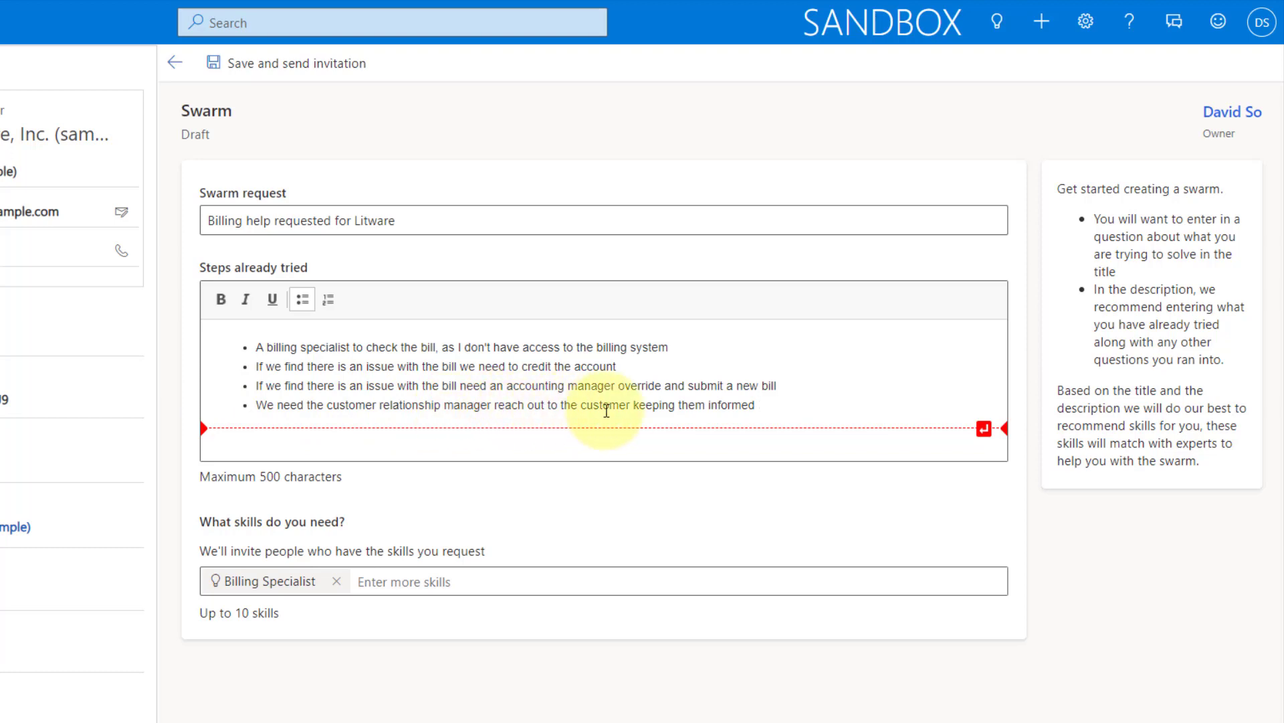
Add Accounting Manager and Customer Relationship Manager as requested skills next to Billing Specialist.
click(575, 577)
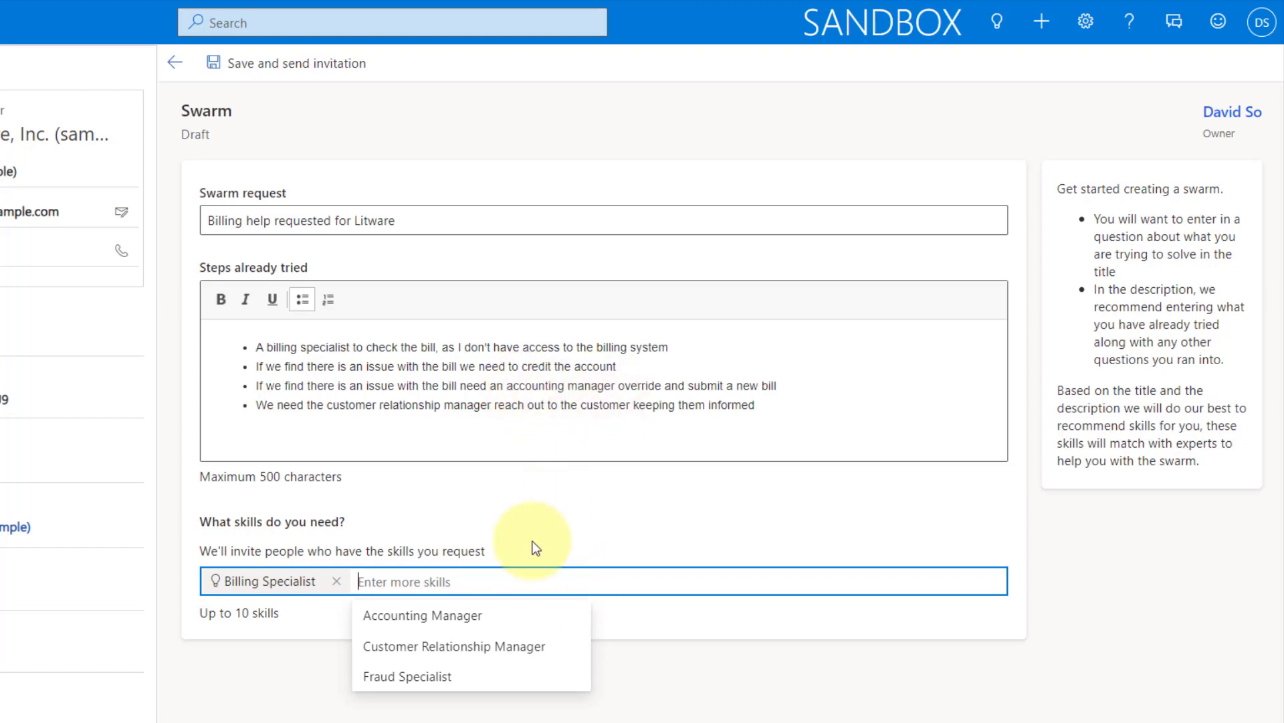
click(494, 616)
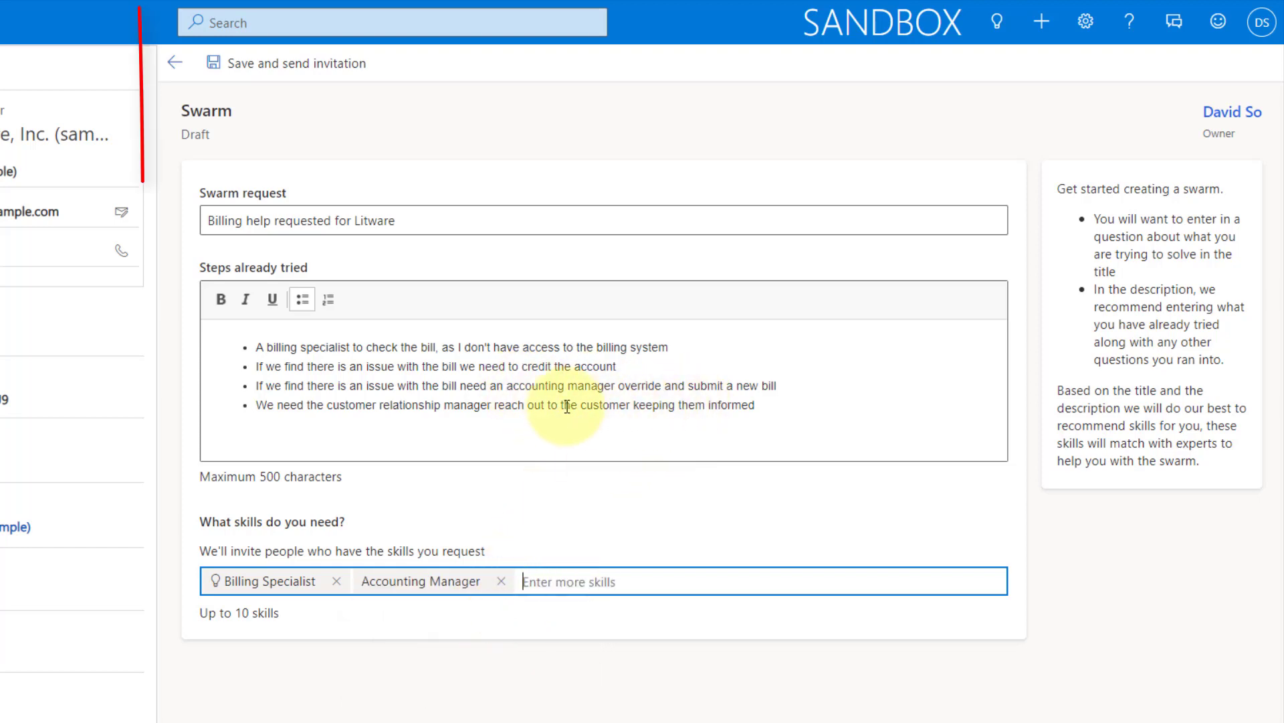
click(666, 570)
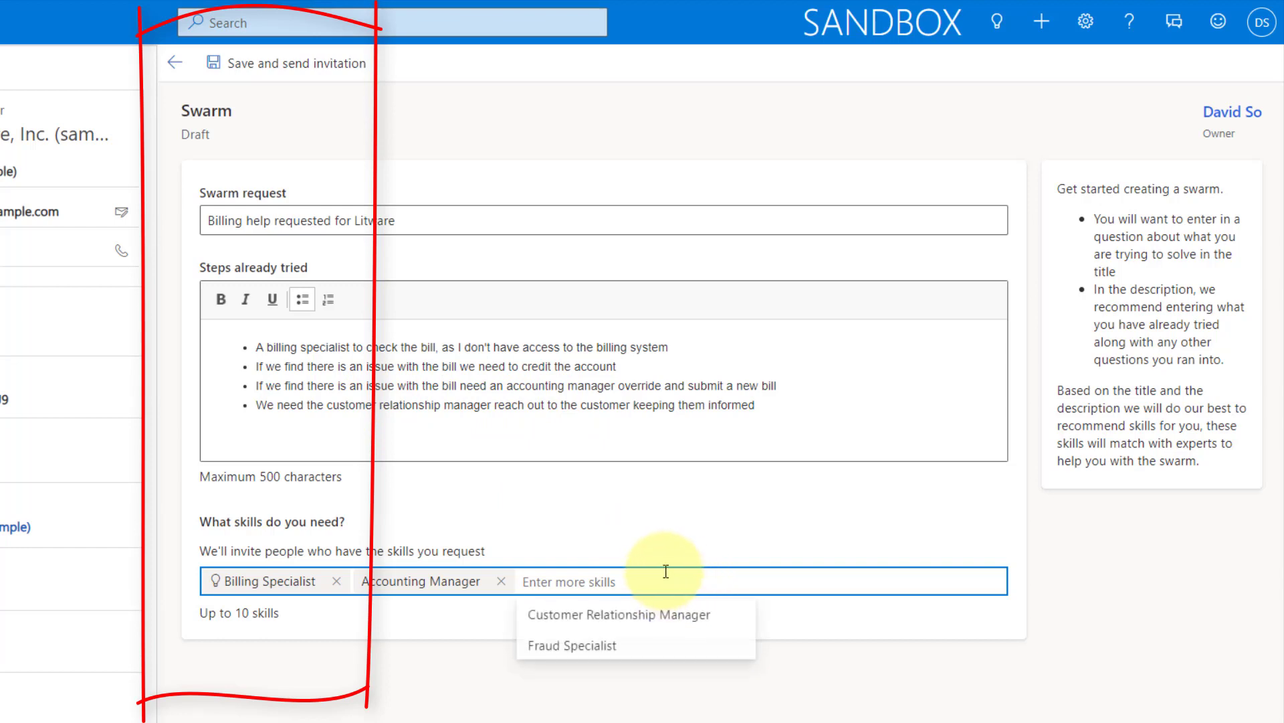
click(656, 614)
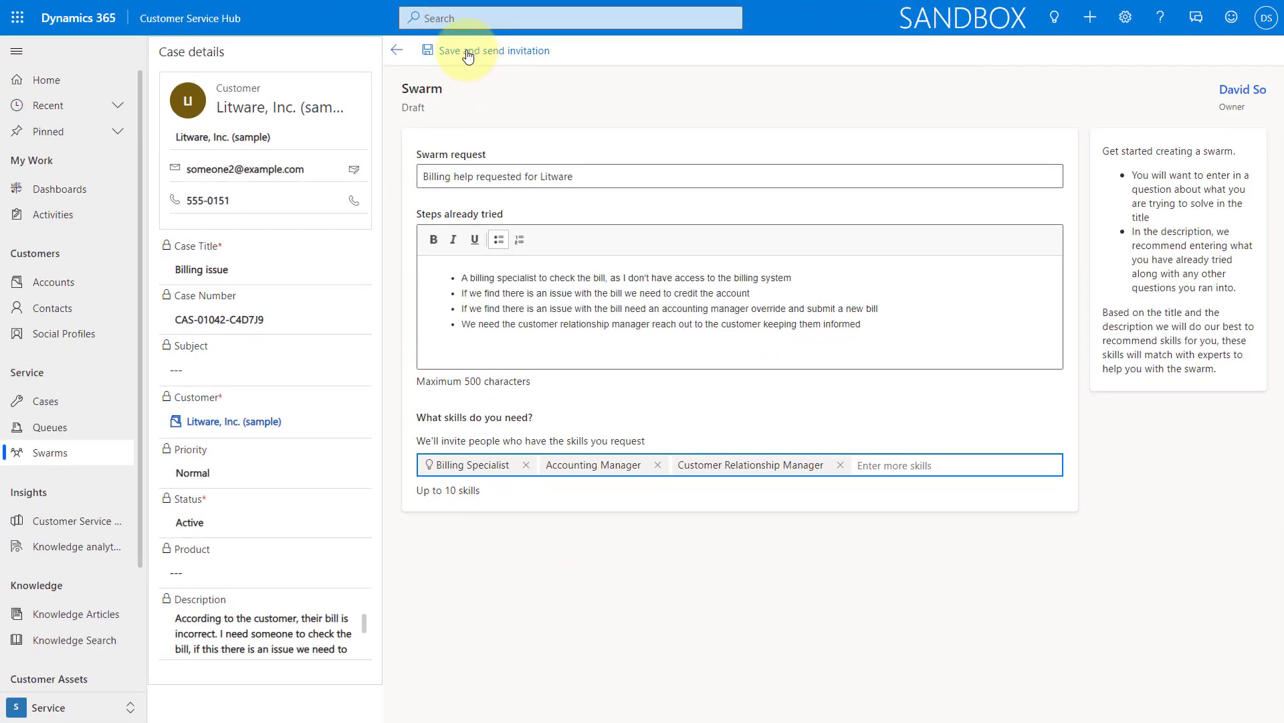
Save the swarm and send expert invitations, waiting for the linked Teams chat.
click(468, 54)
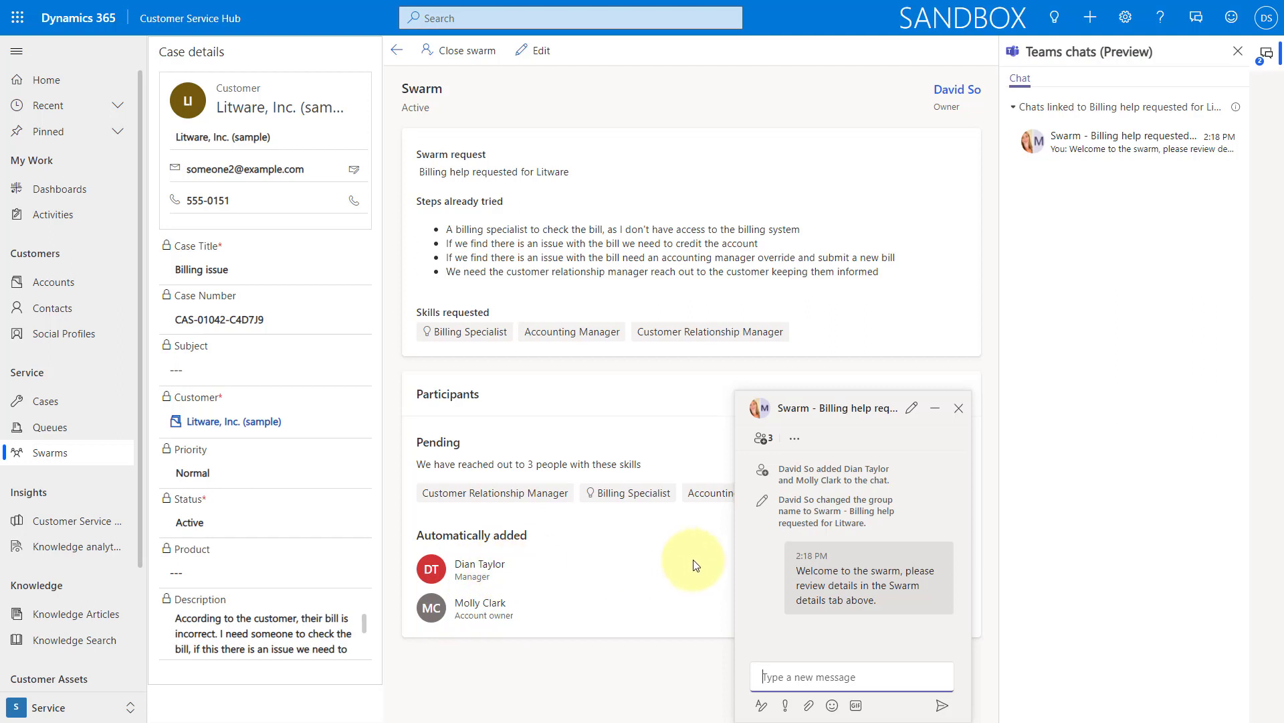
mouse_move(814, 562)
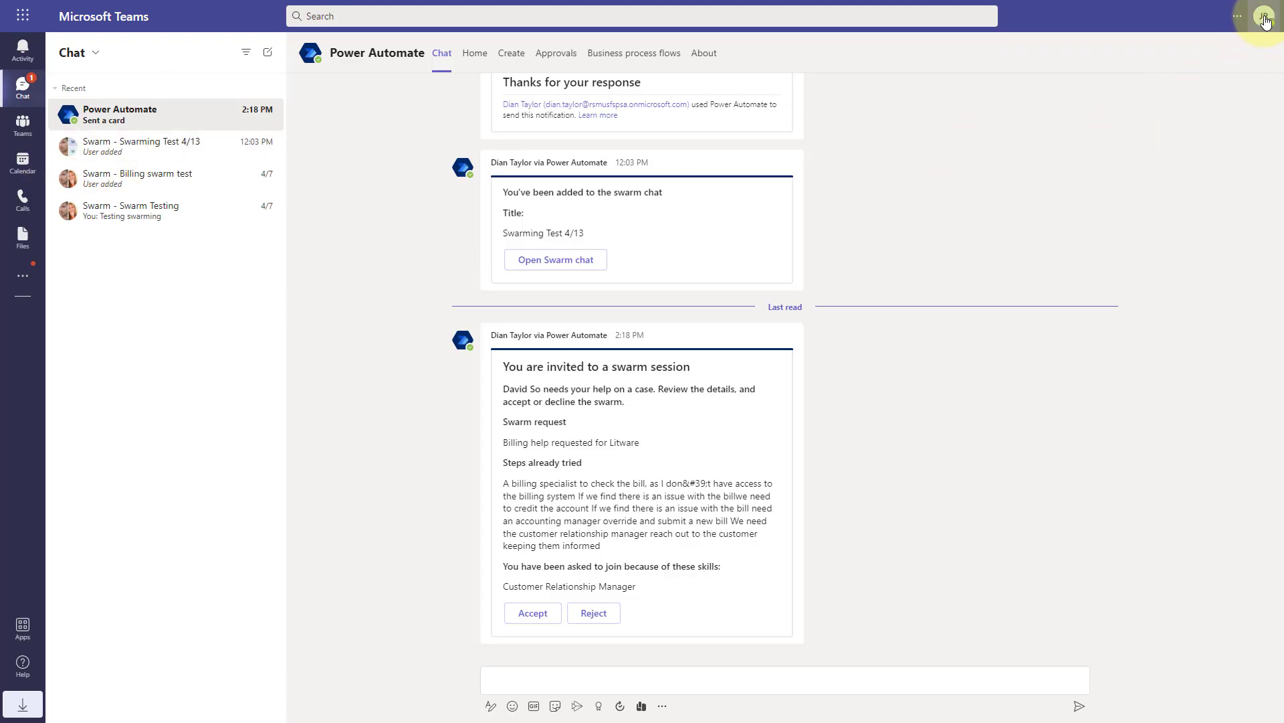
Confirm the signed-in Teams account, then accept the Litware billing swarm invitation.
click(1264, 19)
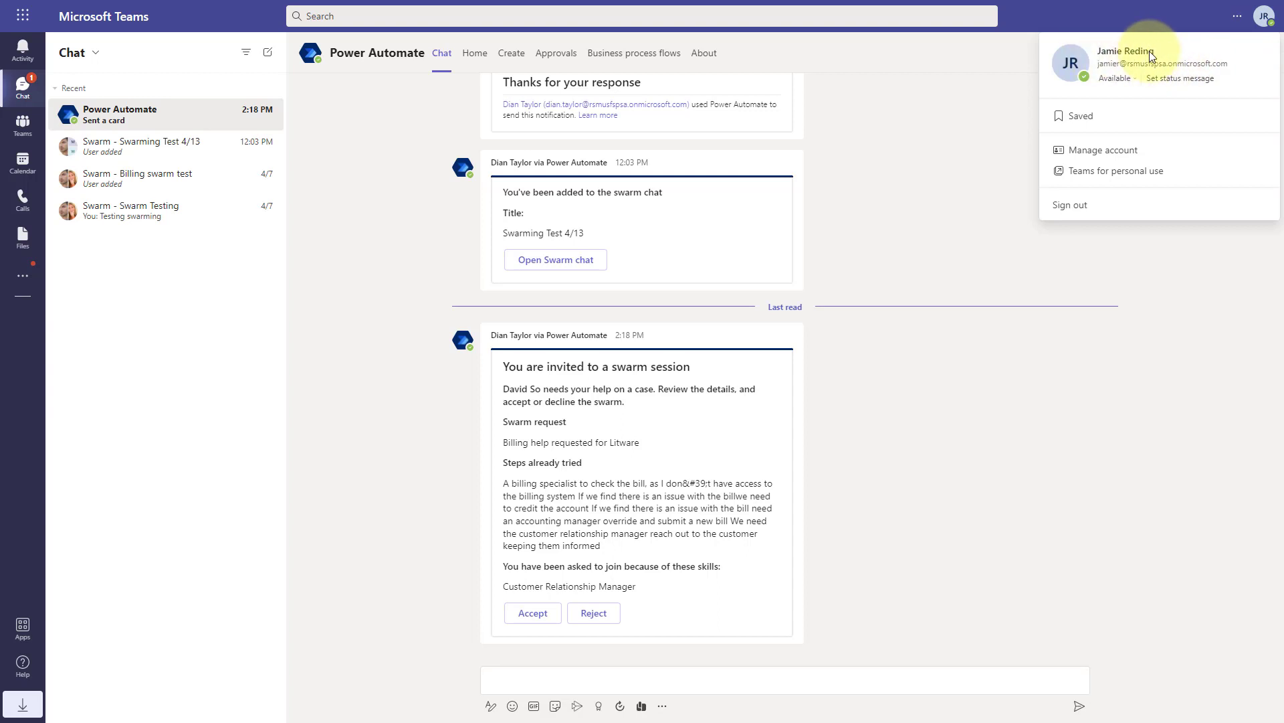
click(1057, 10)
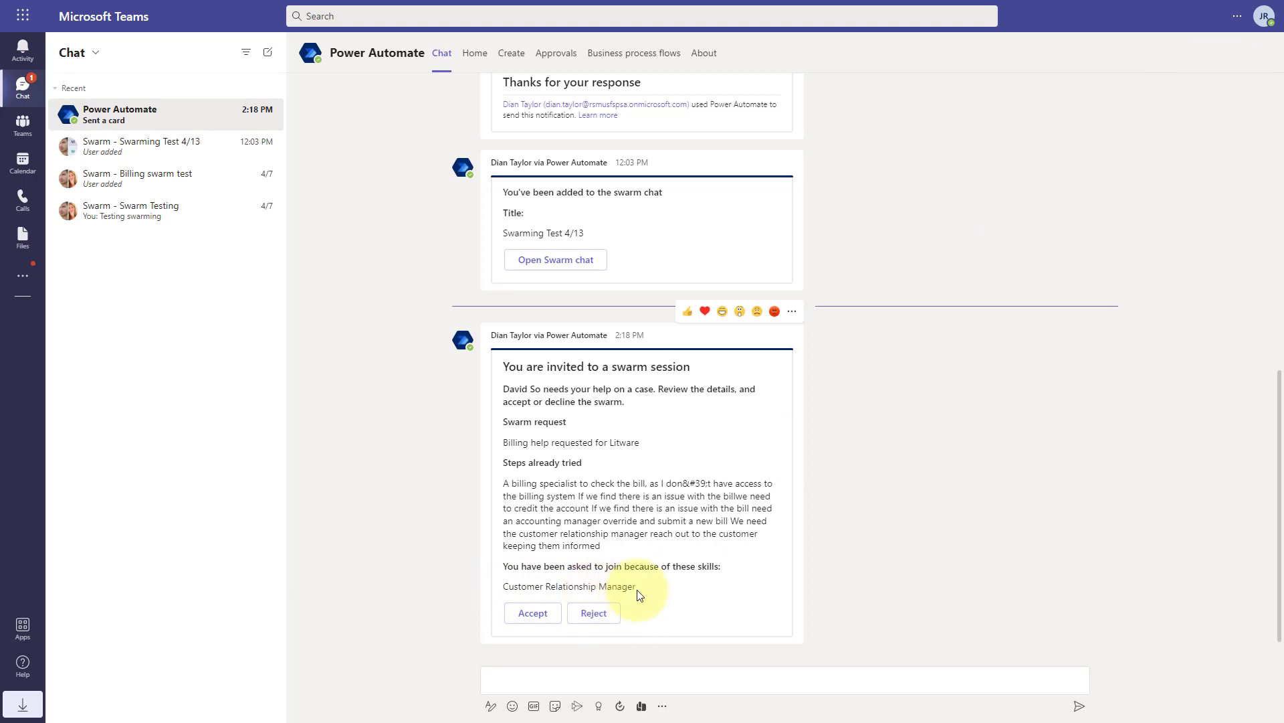
click(533, 615)
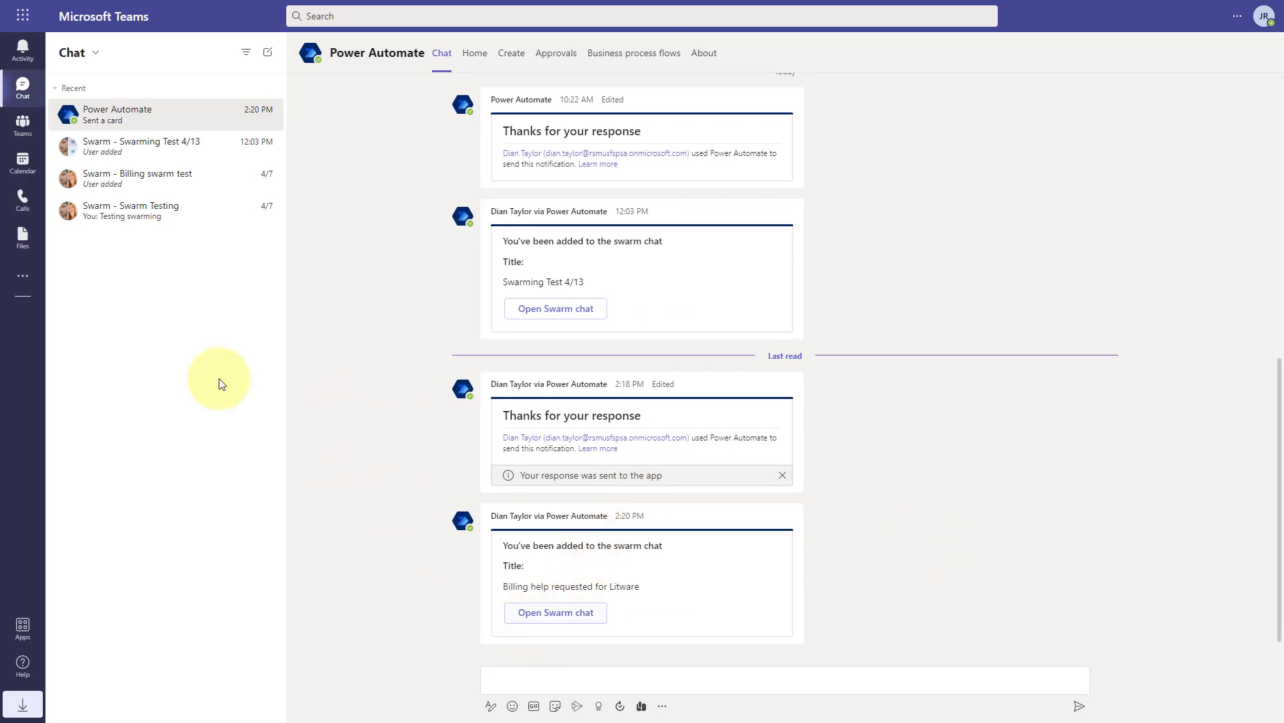
Open the Litware swarm chat in Teams and view its Swarm details tab.
click(574, 616)
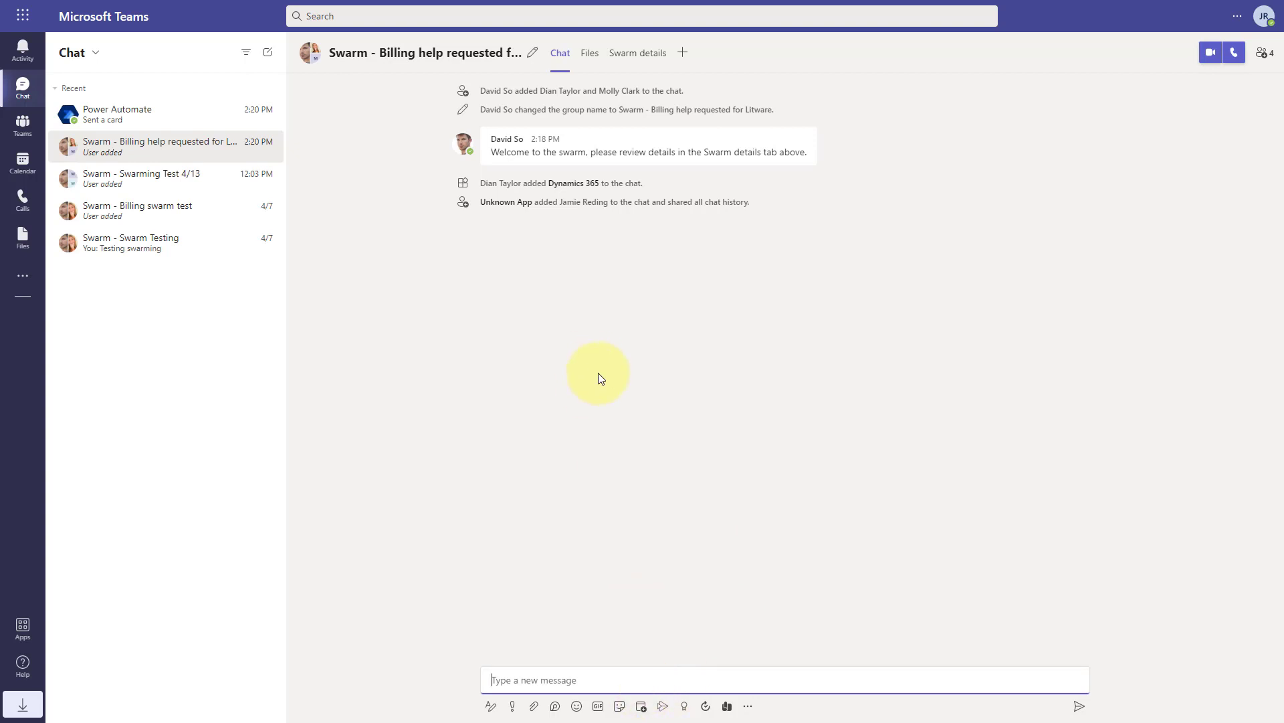
mouse_move(639, 102)
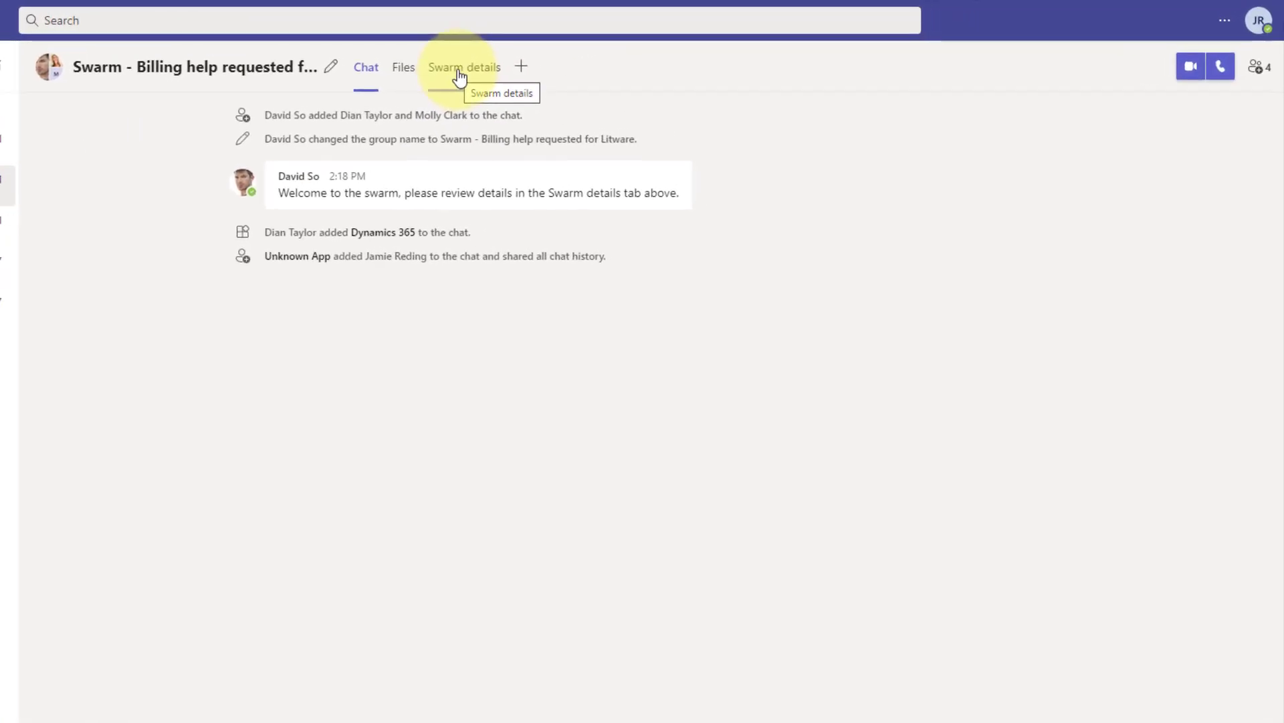
click(459, 75)
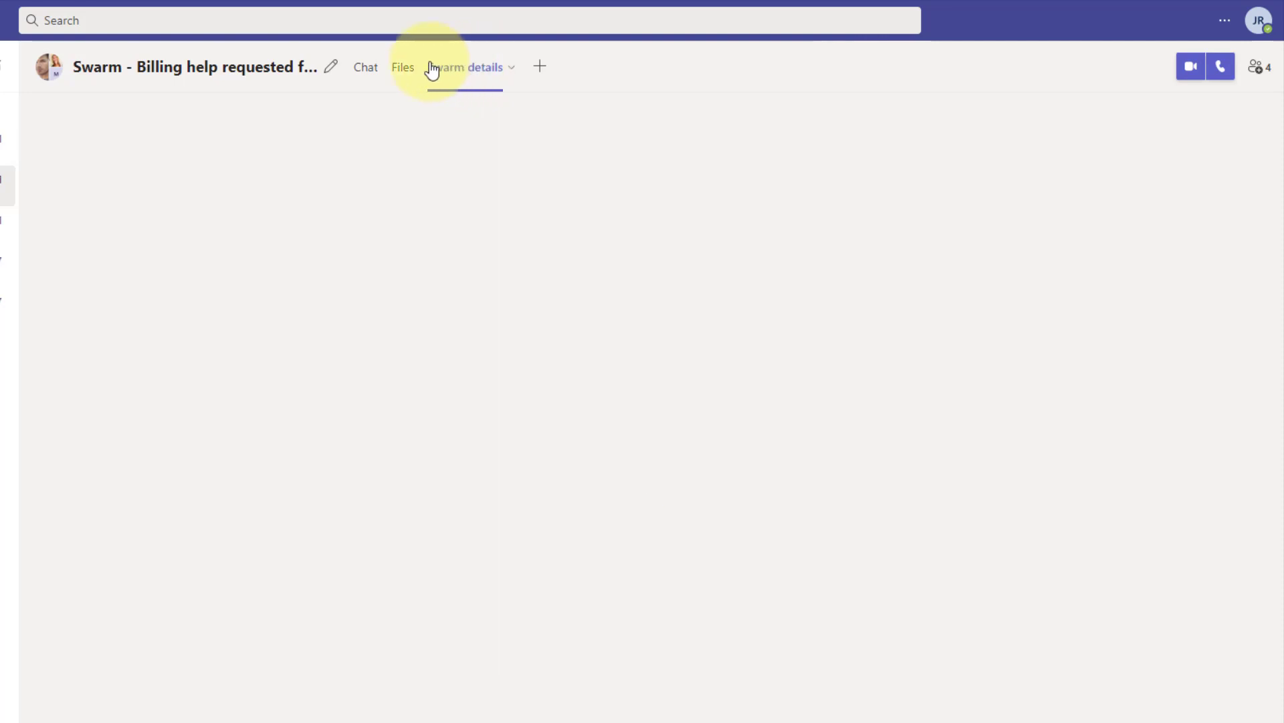
click(471, 72)
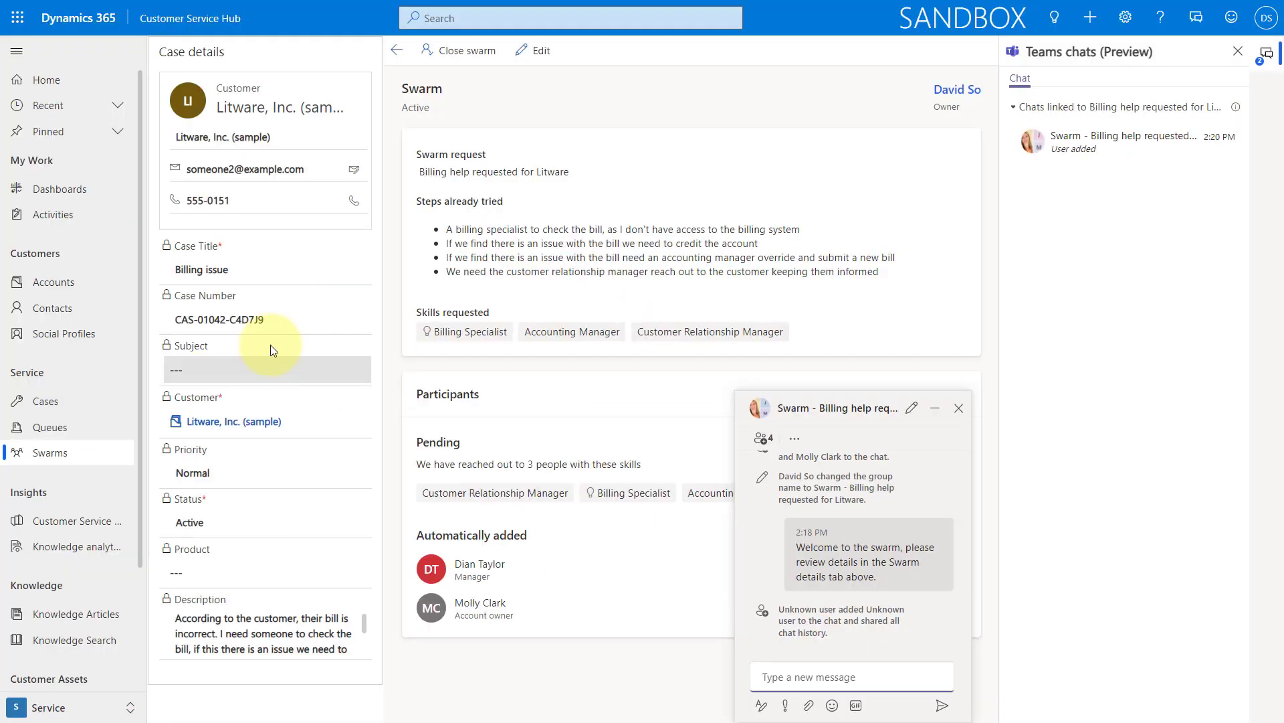
Close the swarm with a resolution: billing system checked, customer contacted and bill explained.
click(467, 51)
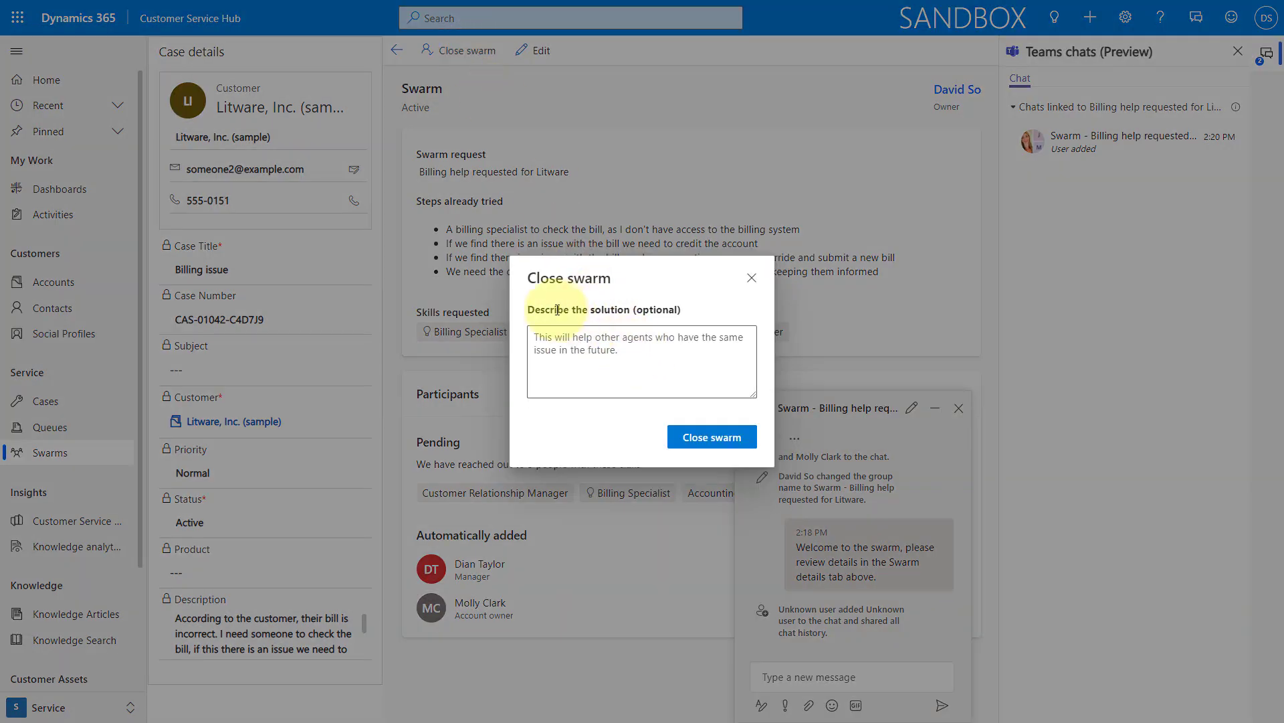
click(651, 341)
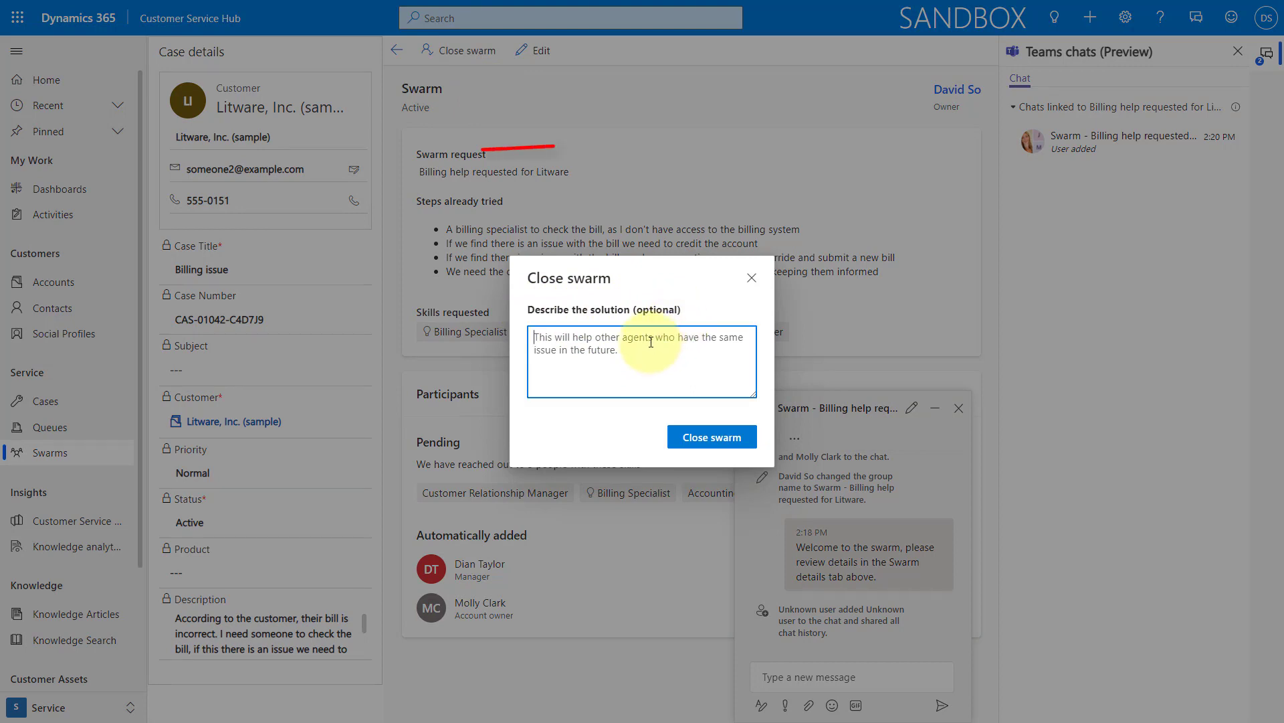
text(THe)
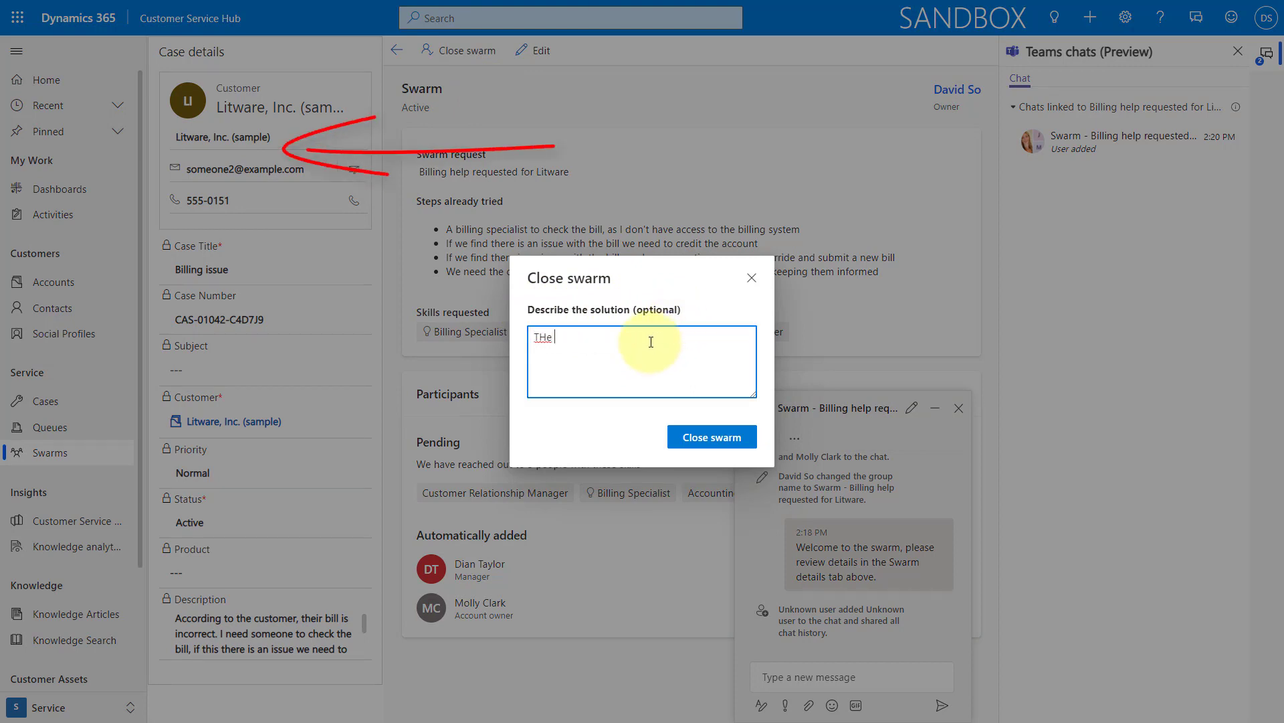
key(BackSpace)
key(BackSpace)
text(We checked the billing system, all looks good, Jamie contacted the customer and explained the bill.)
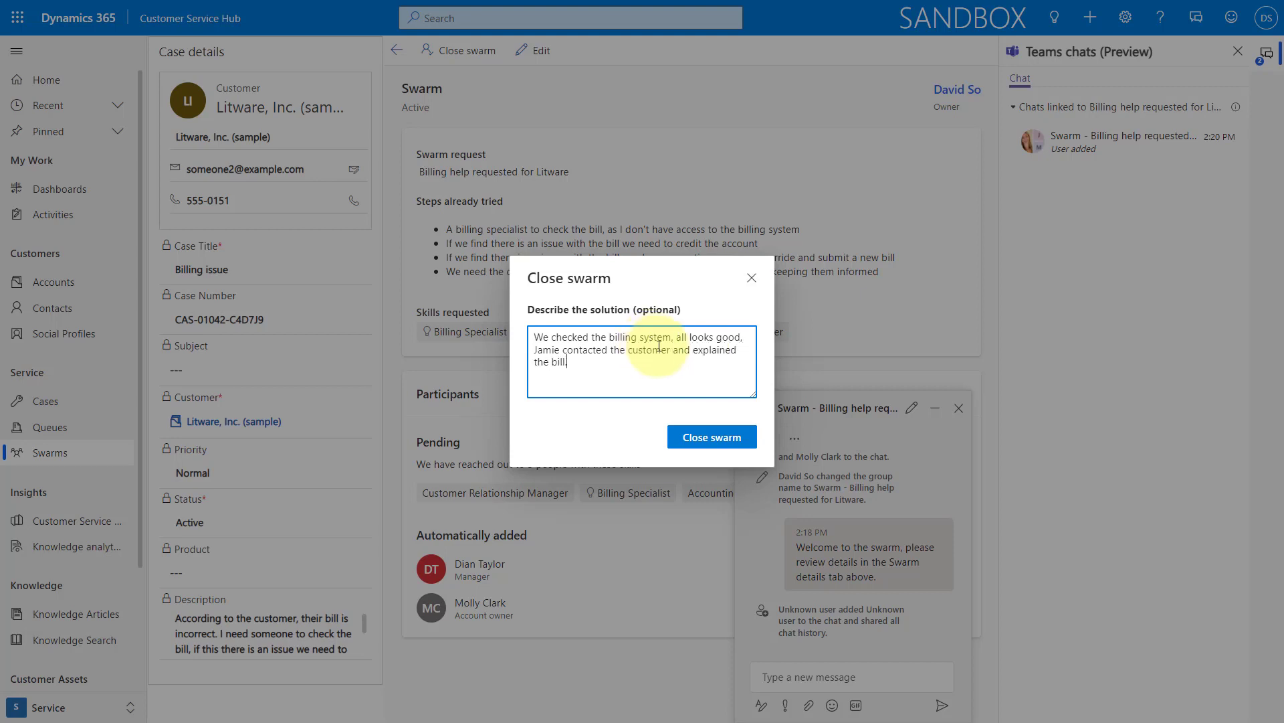
click(719, 440)
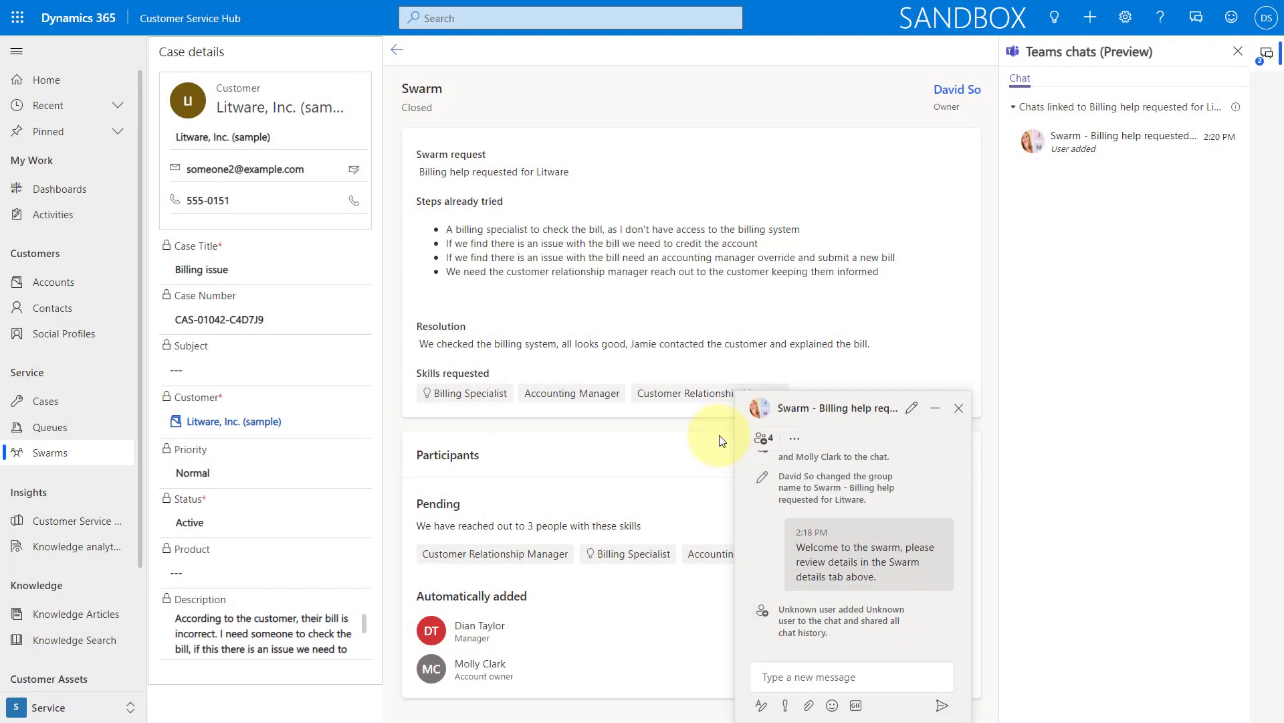
Dismiss the Teams chat pop-up, show Active swarms, and bring up the work-area list.
click(960, 409)
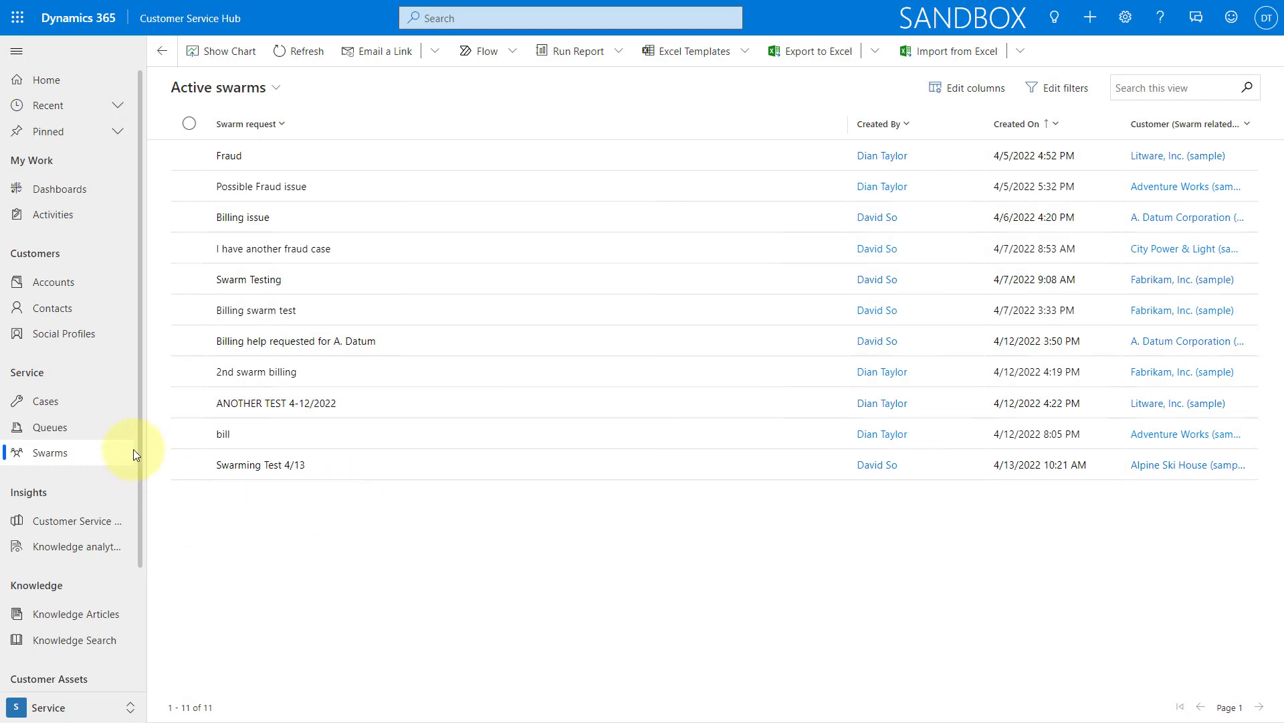
drag(139, 455, 138, 524)
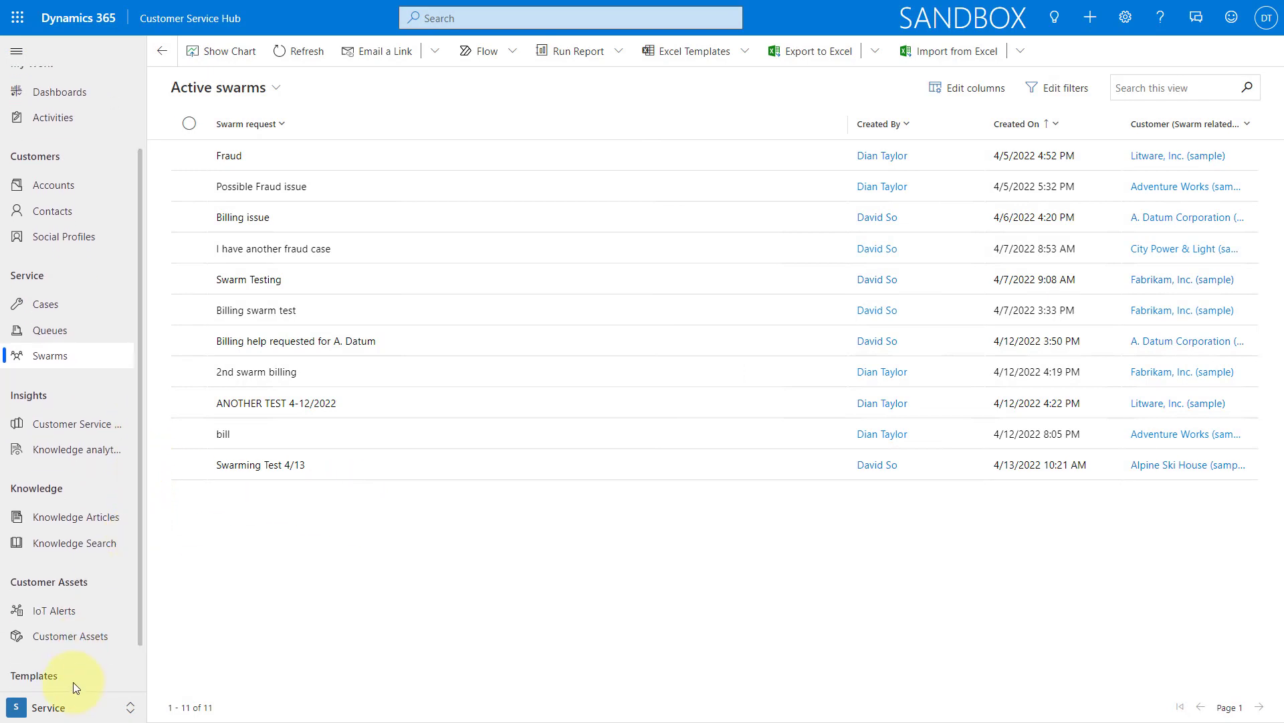
click(64, 702)
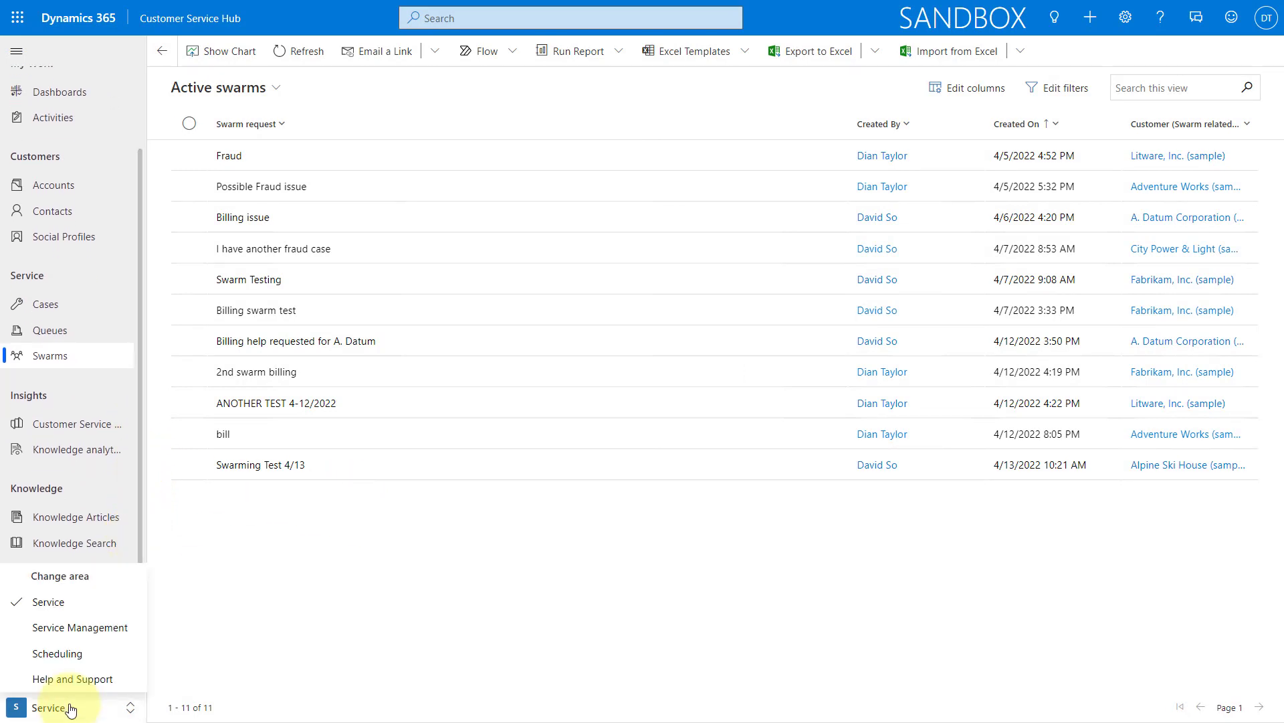
Switch to Service Management and open Swarming using Teams under Collaboration.
click(69, 629)
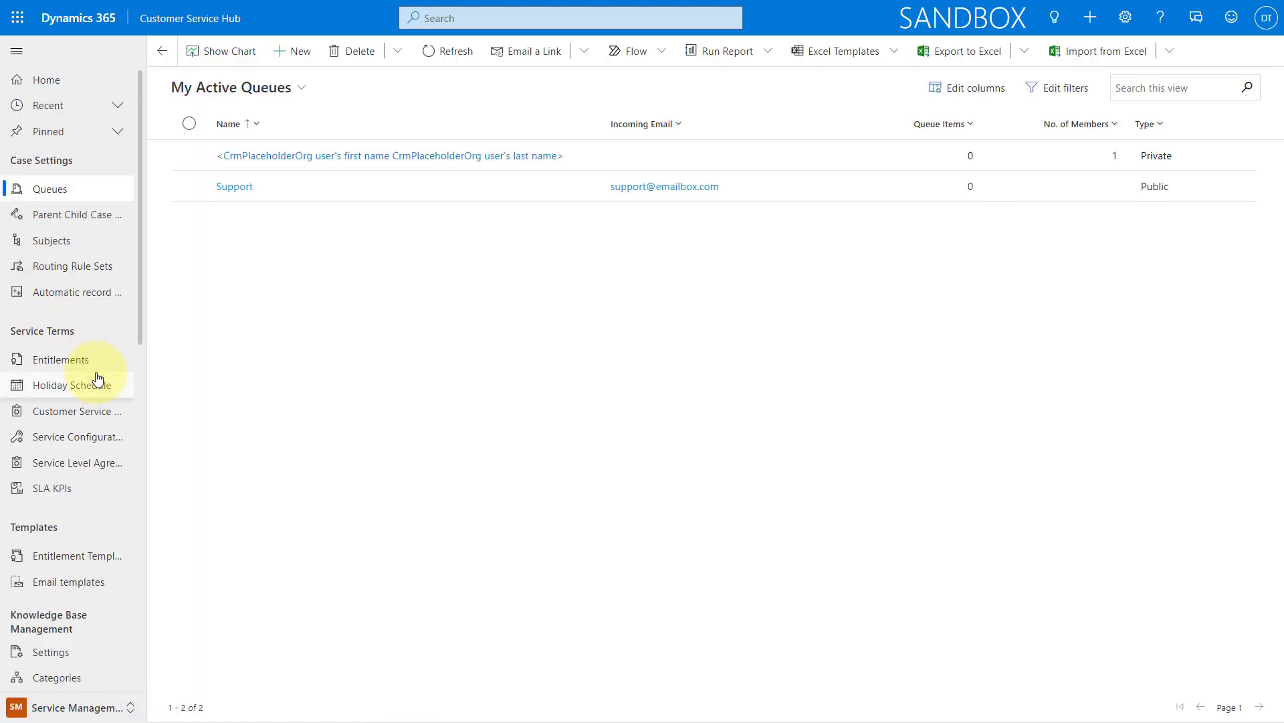
scroll(98, 378, down, 8)
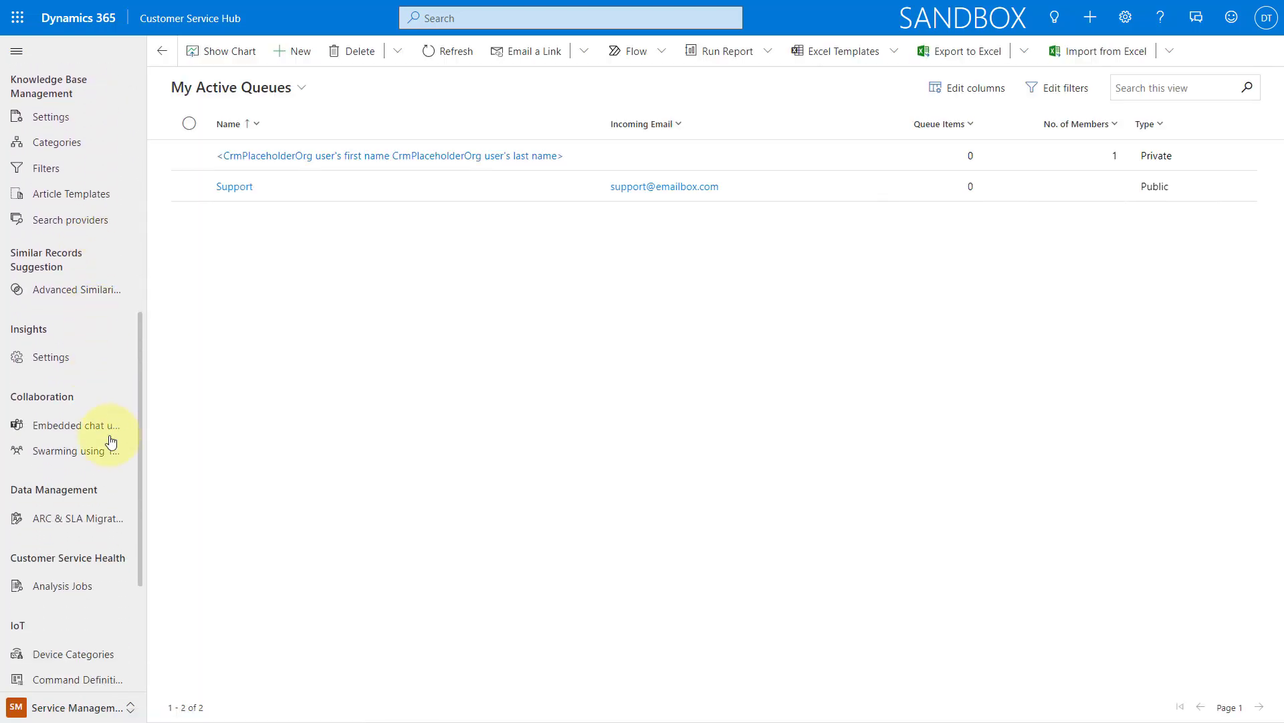
click(109, 448)
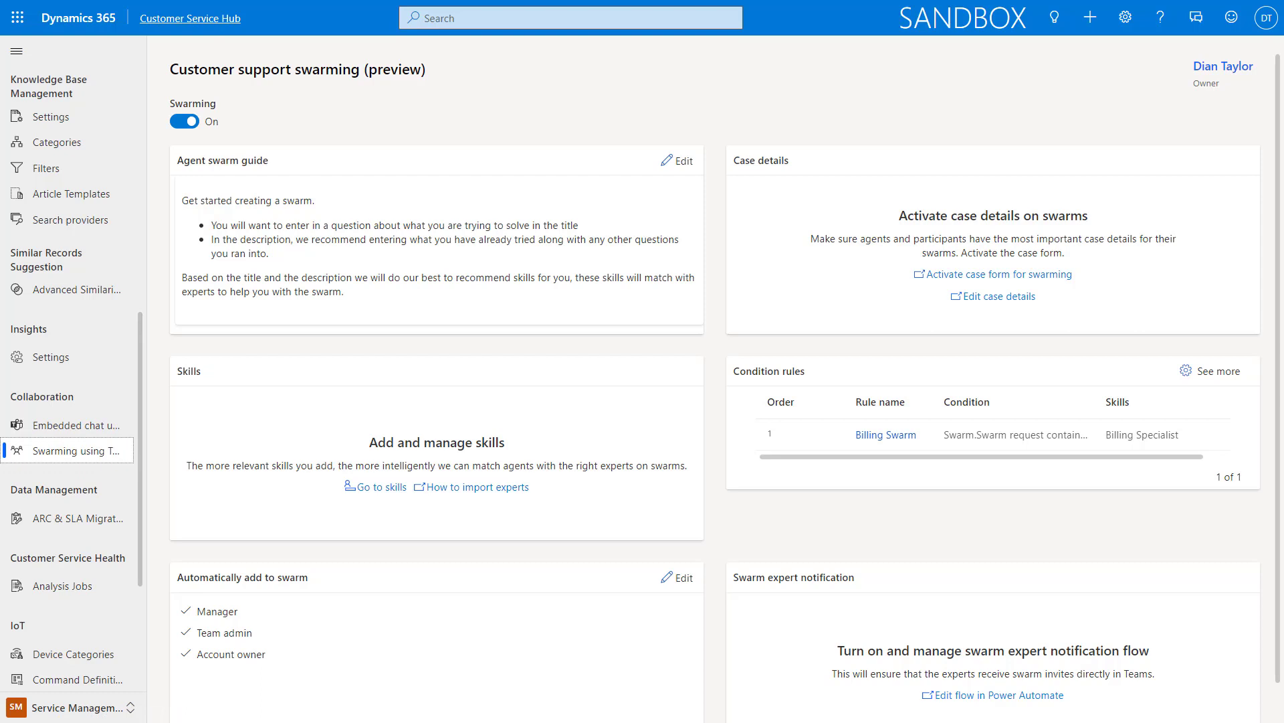
Review the Embedded chat using Teams settings, then return to Swarming using Teams.
click(41, 426)
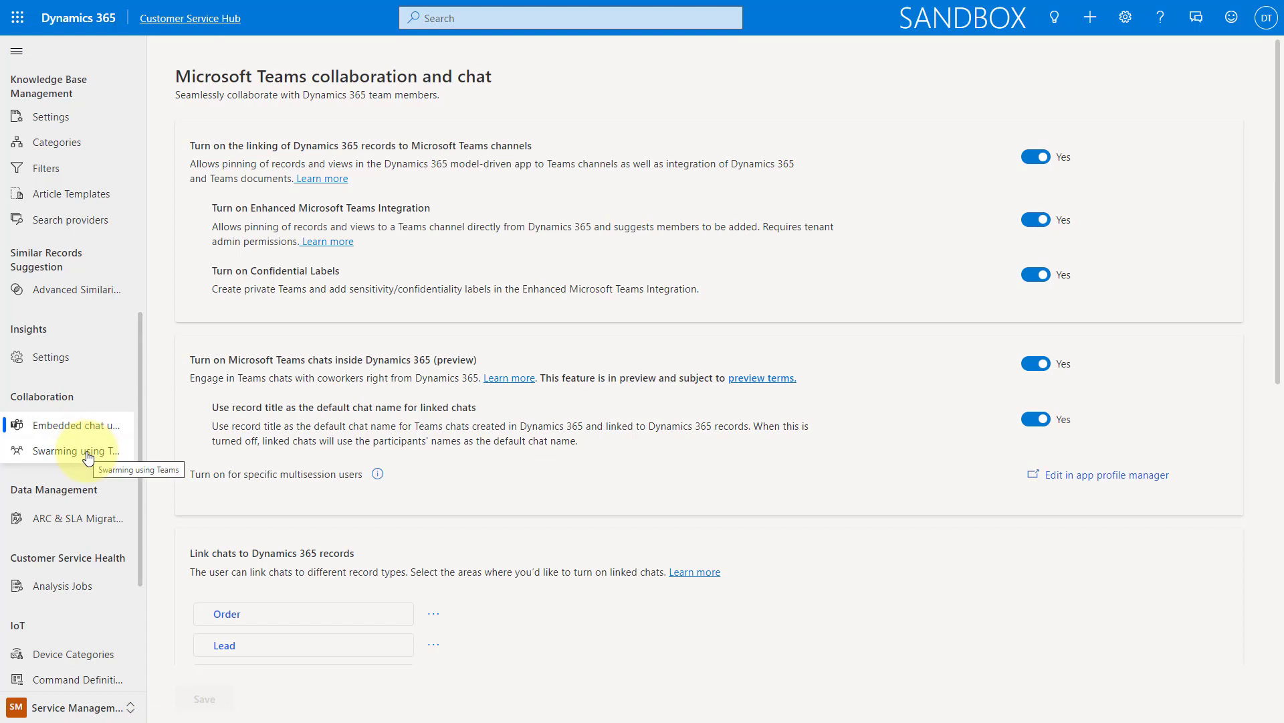
click(87, 457)
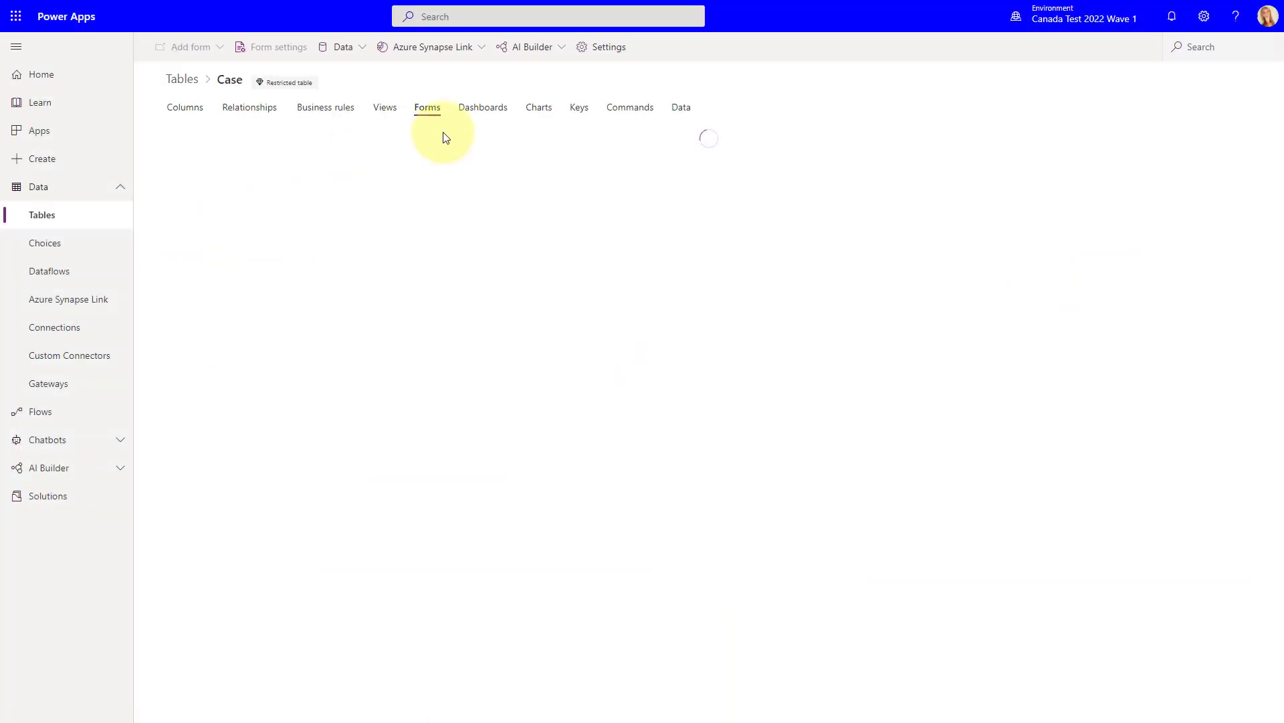
On the Case table's Forms tab, check the status of Case form for swarming and select it.
click(425, 108)
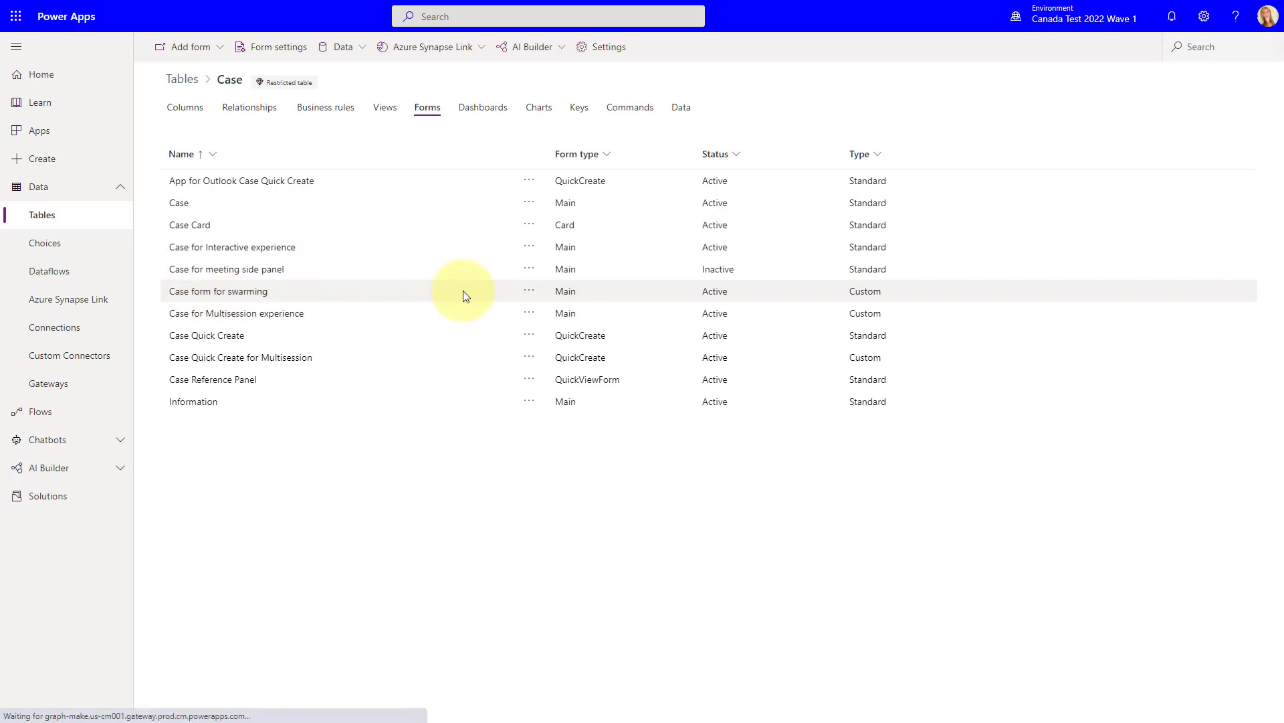
click(528, 291)
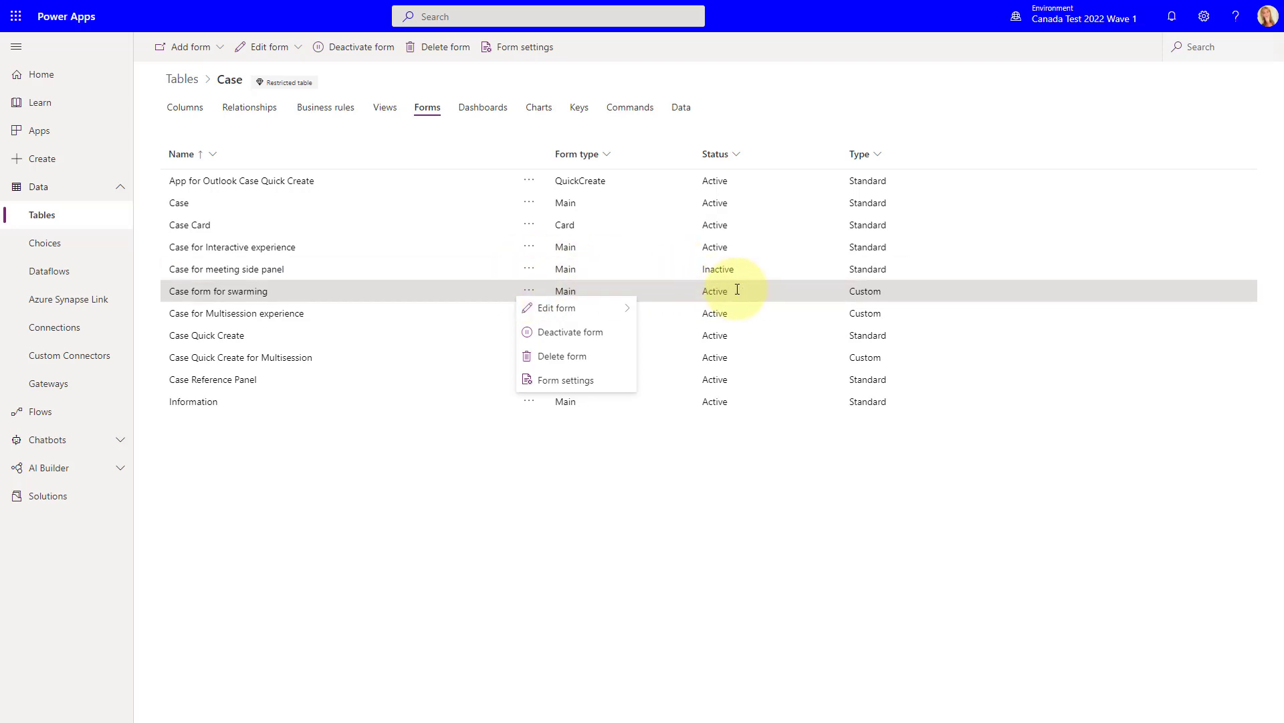
click(529, 269)
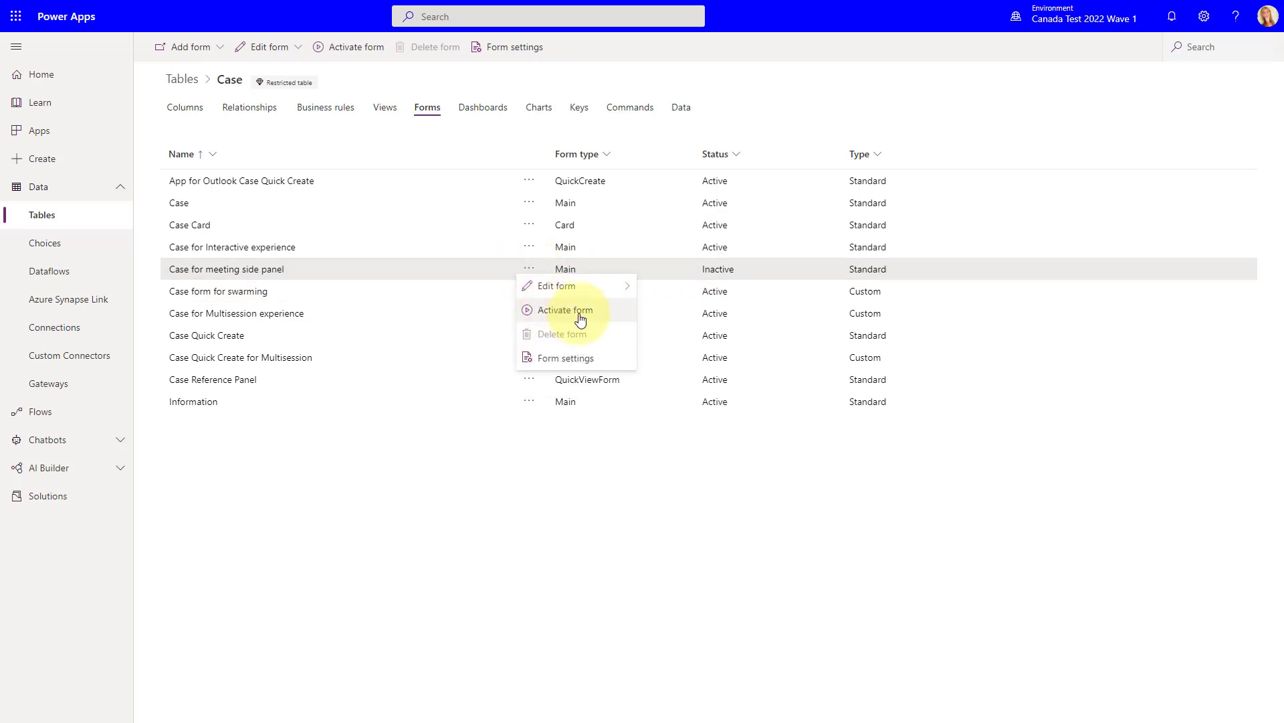
click(617, 513)
click(242, 298)
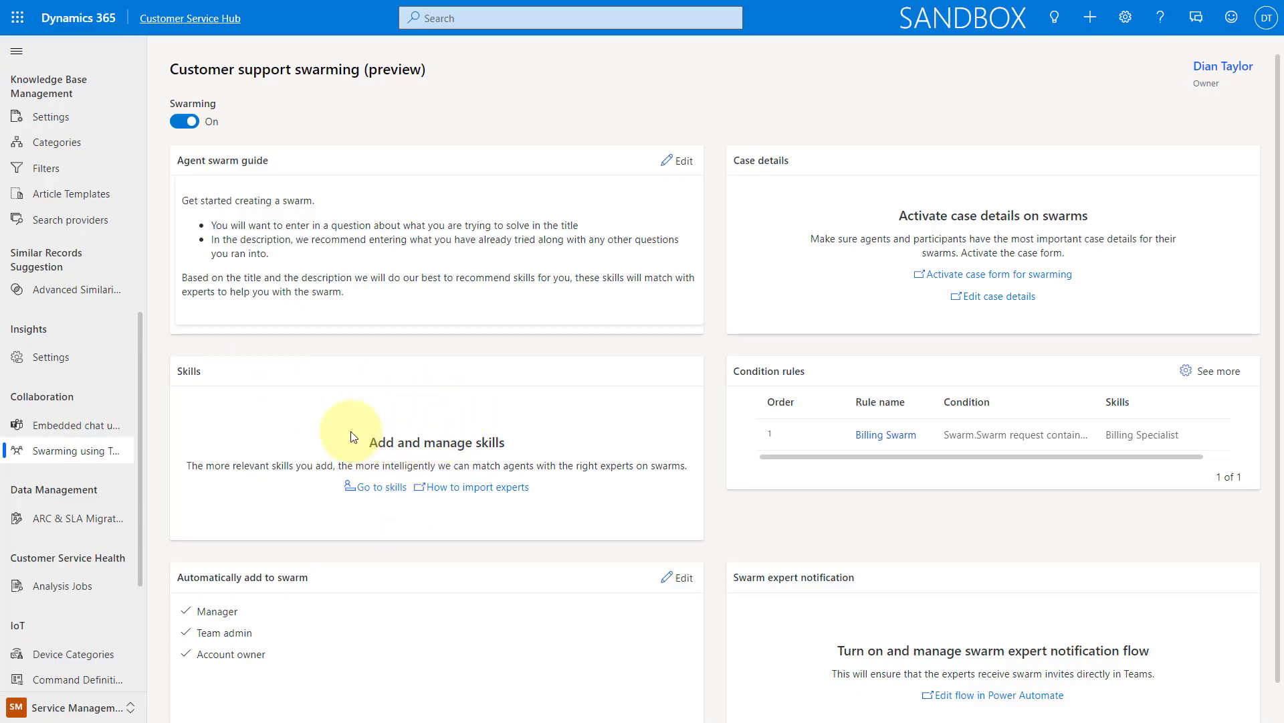
click(381, 489)
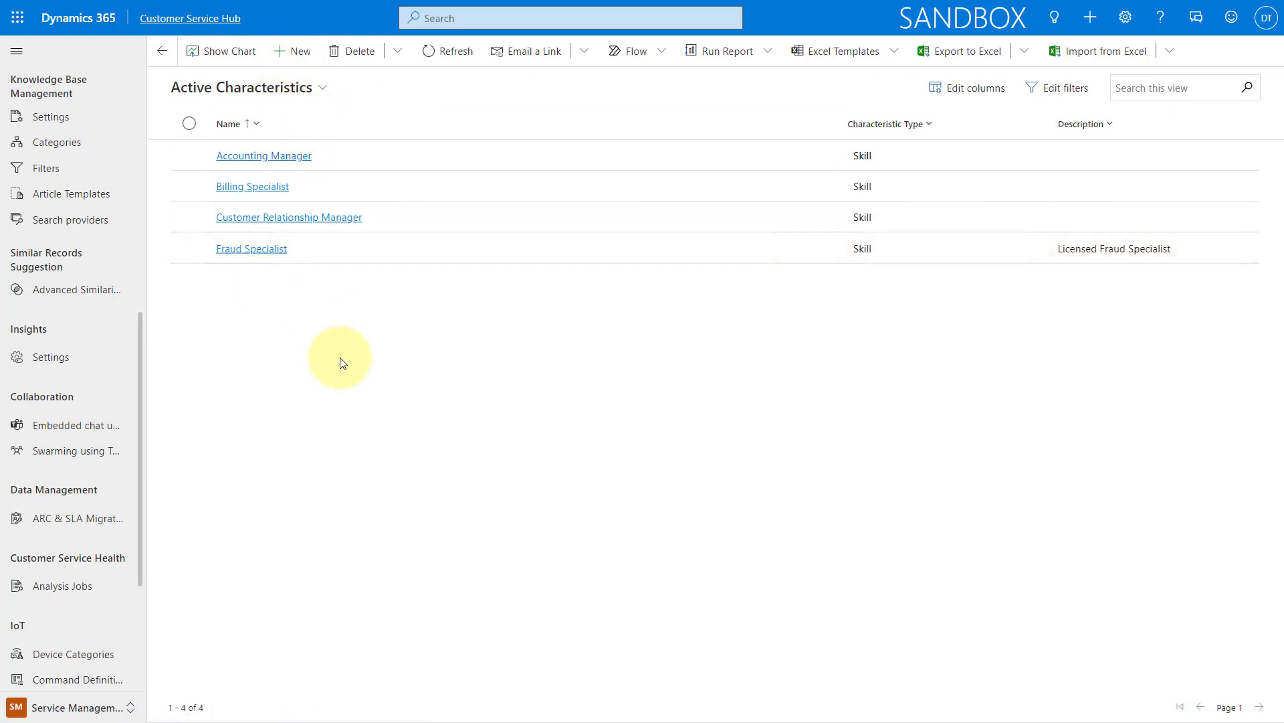
click(161, 56)
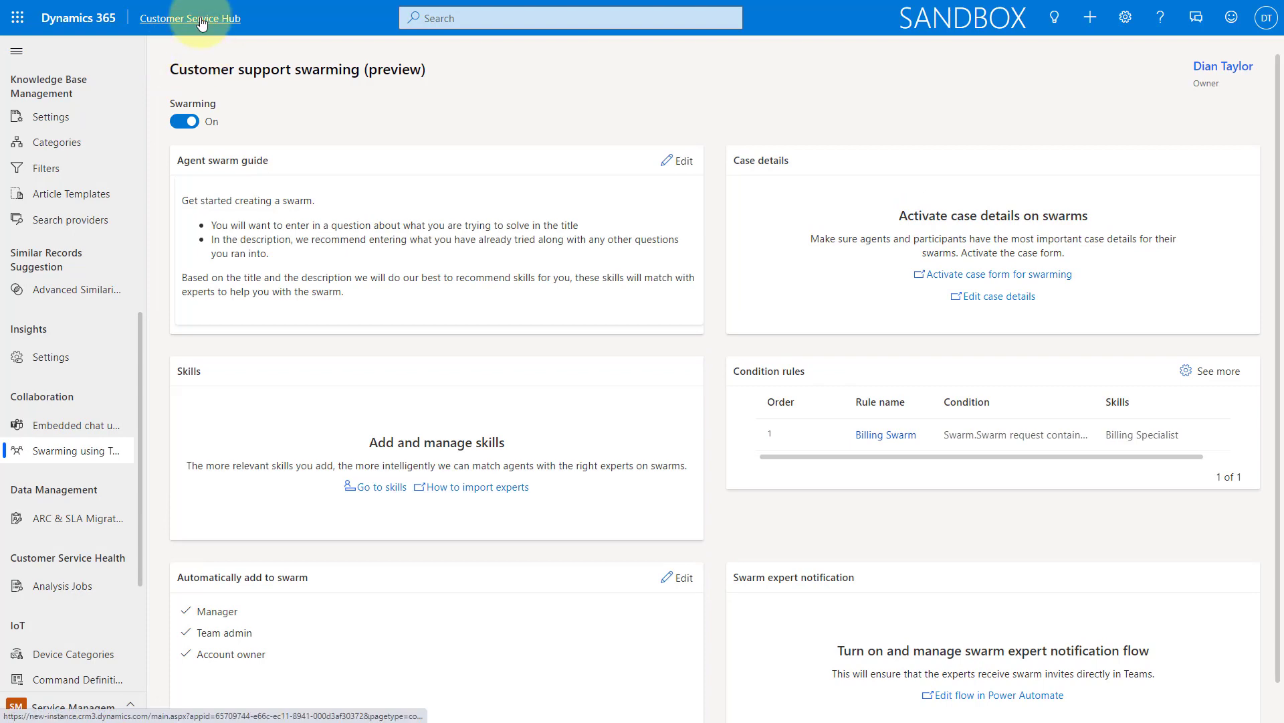
In Resource Scheduling, open the user's bookable resource under Resources and show its Related records.
click(201, 20)
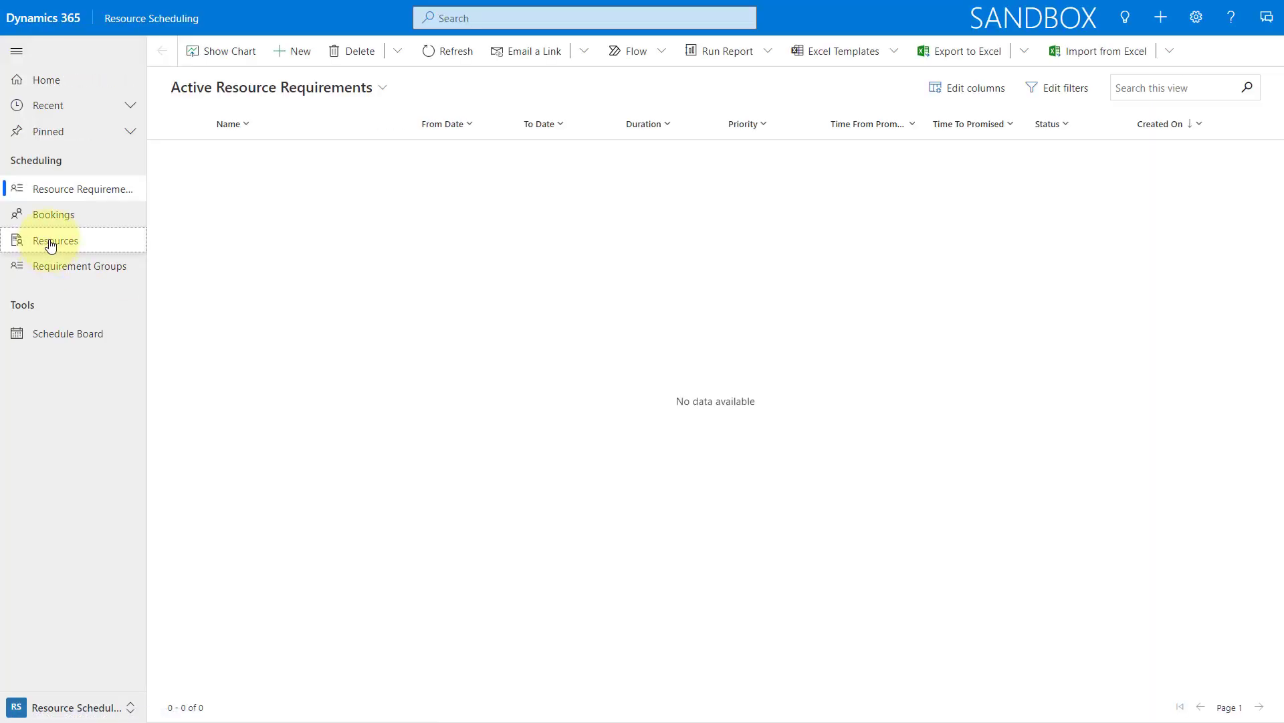
click(51, 243)
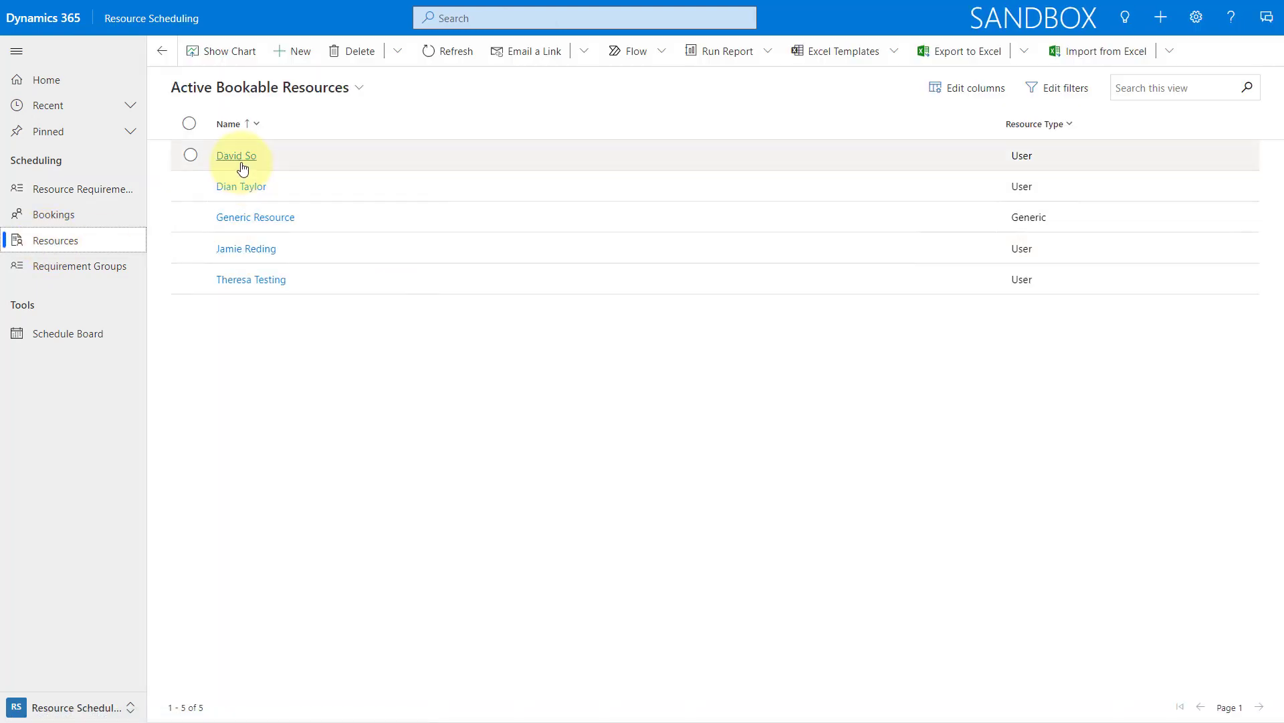
click(243, 169)
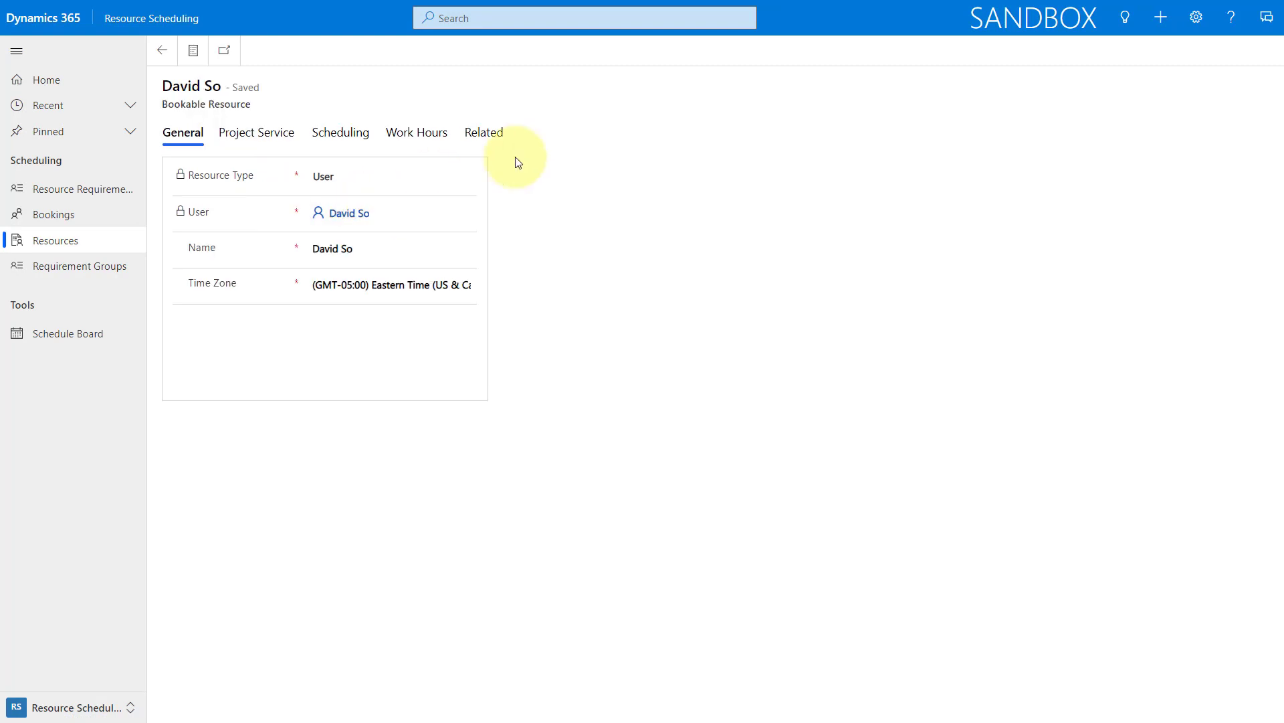
click(484, 135)
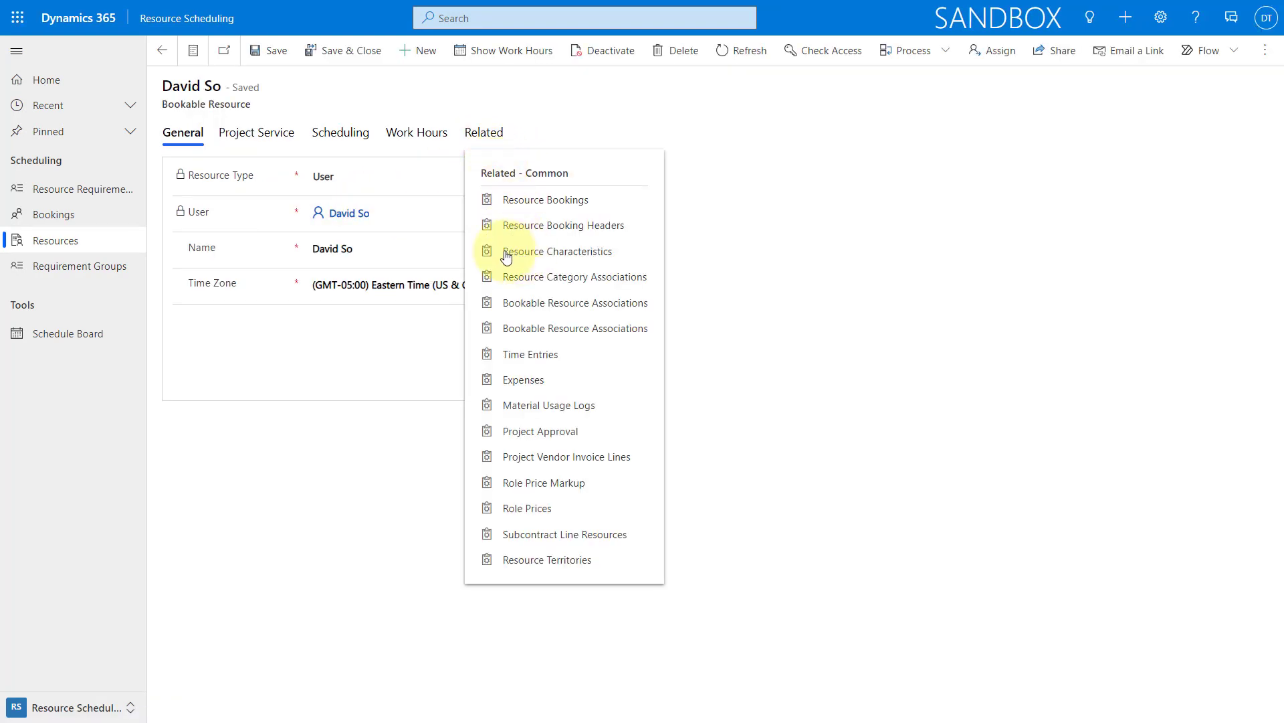
Review the resource's characteristics (Fraud Specialist) and cancel adding a new characteristic.
click(559, 253)
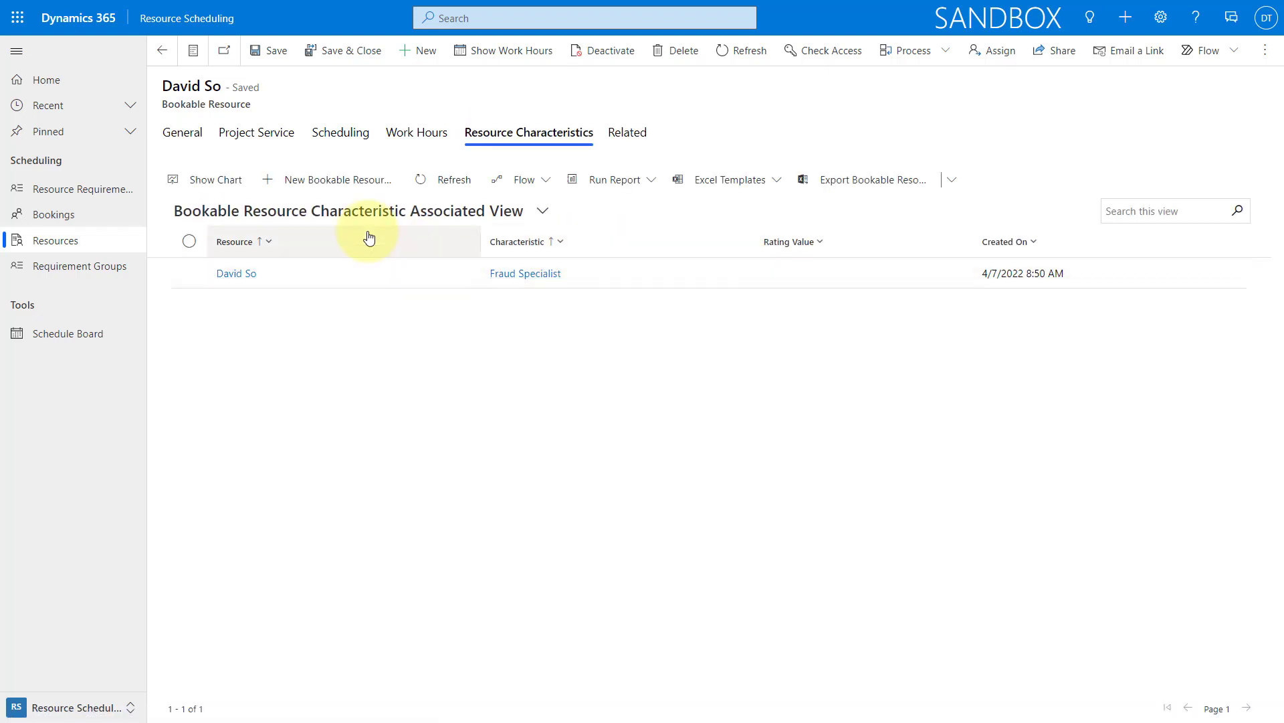
click(344, 184)
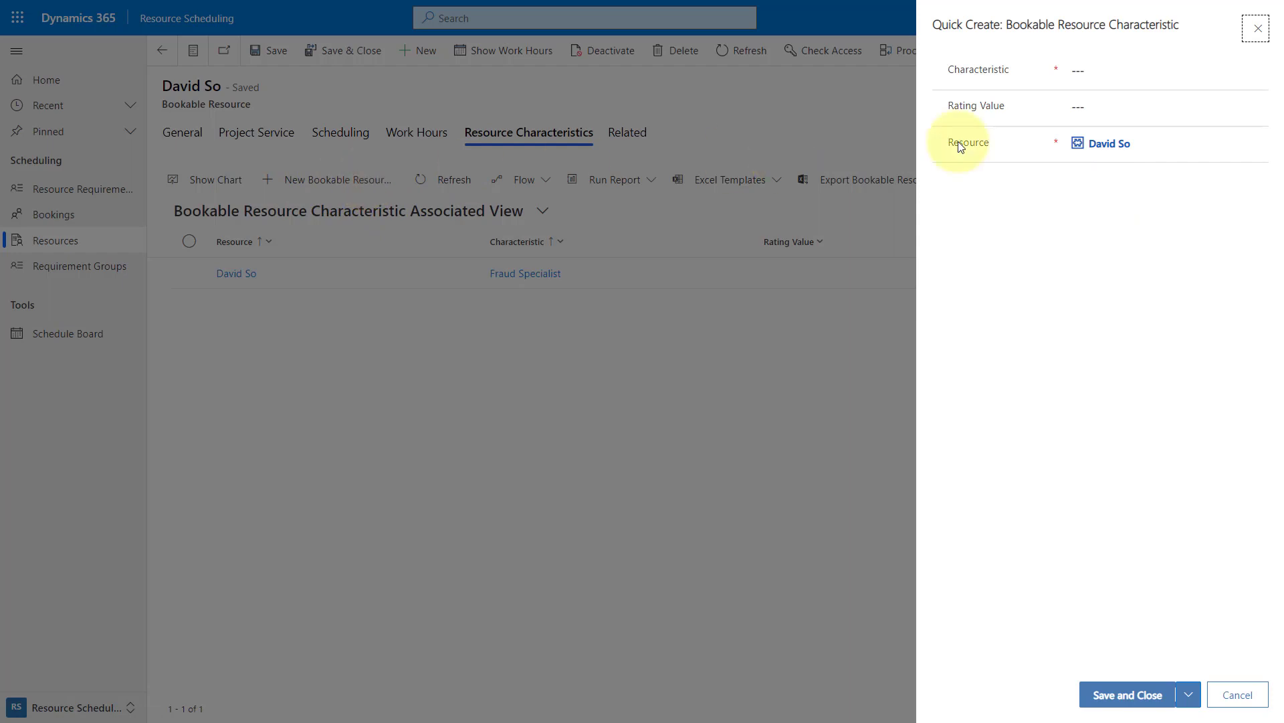
click(1260, 73)
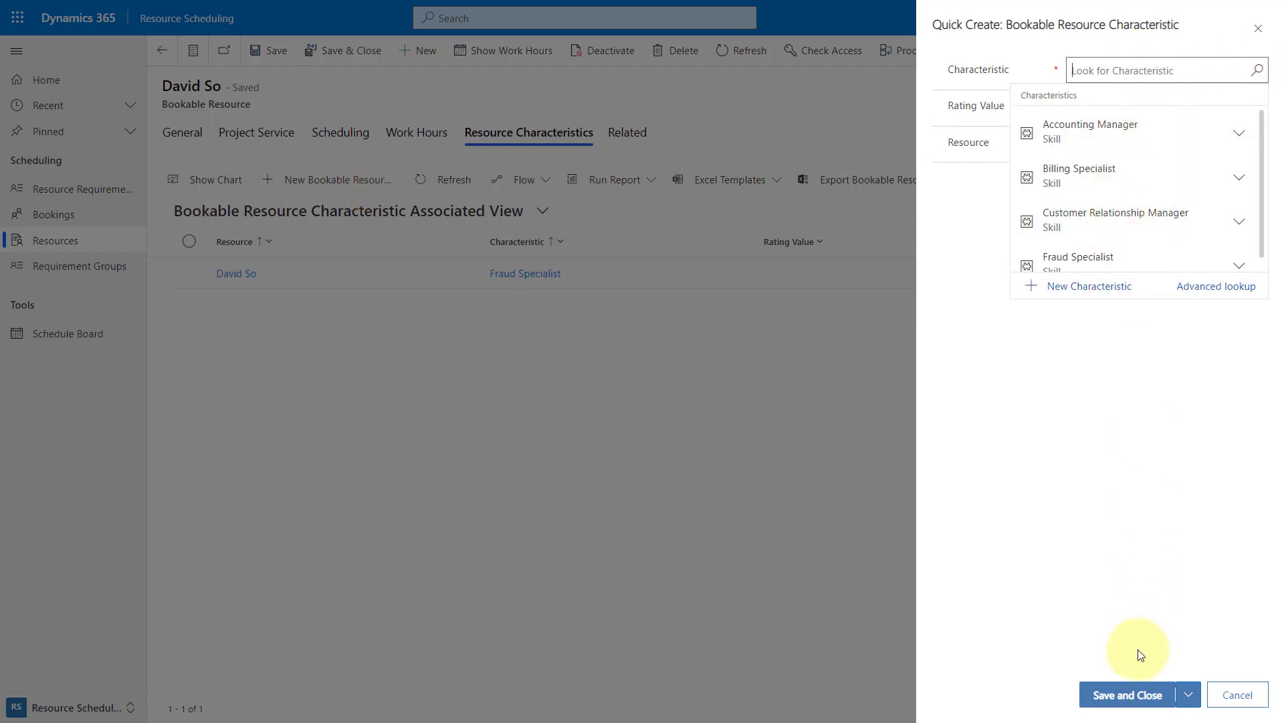
click(1236, 693)
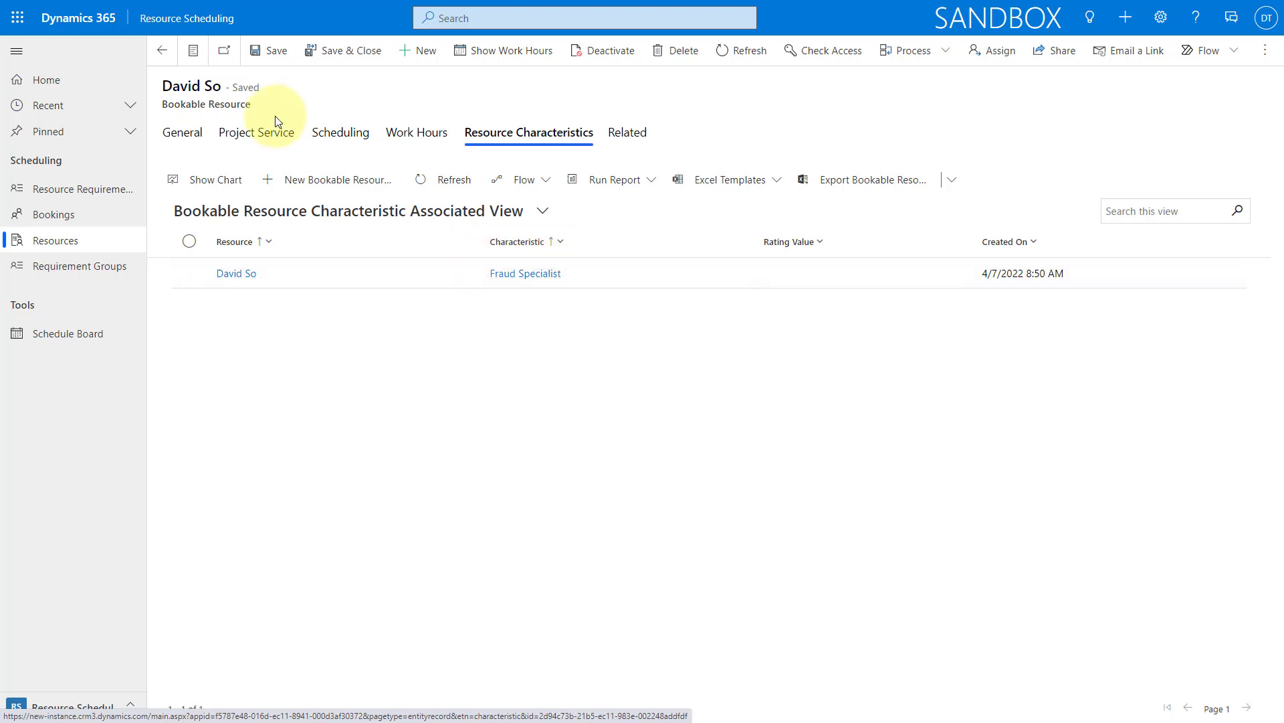
Switch to Customer Service Hub's Service Management area and open the Swarming using Teams settings.
click(195, 25)
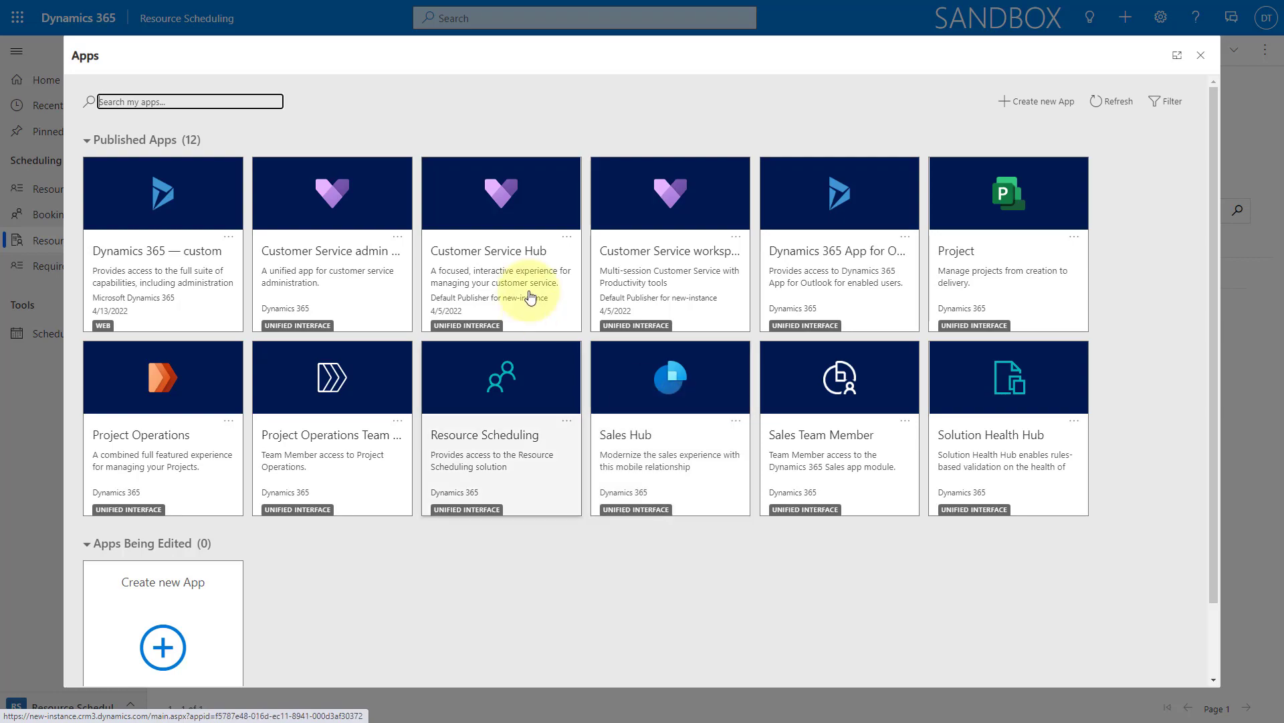
click(287, 274)
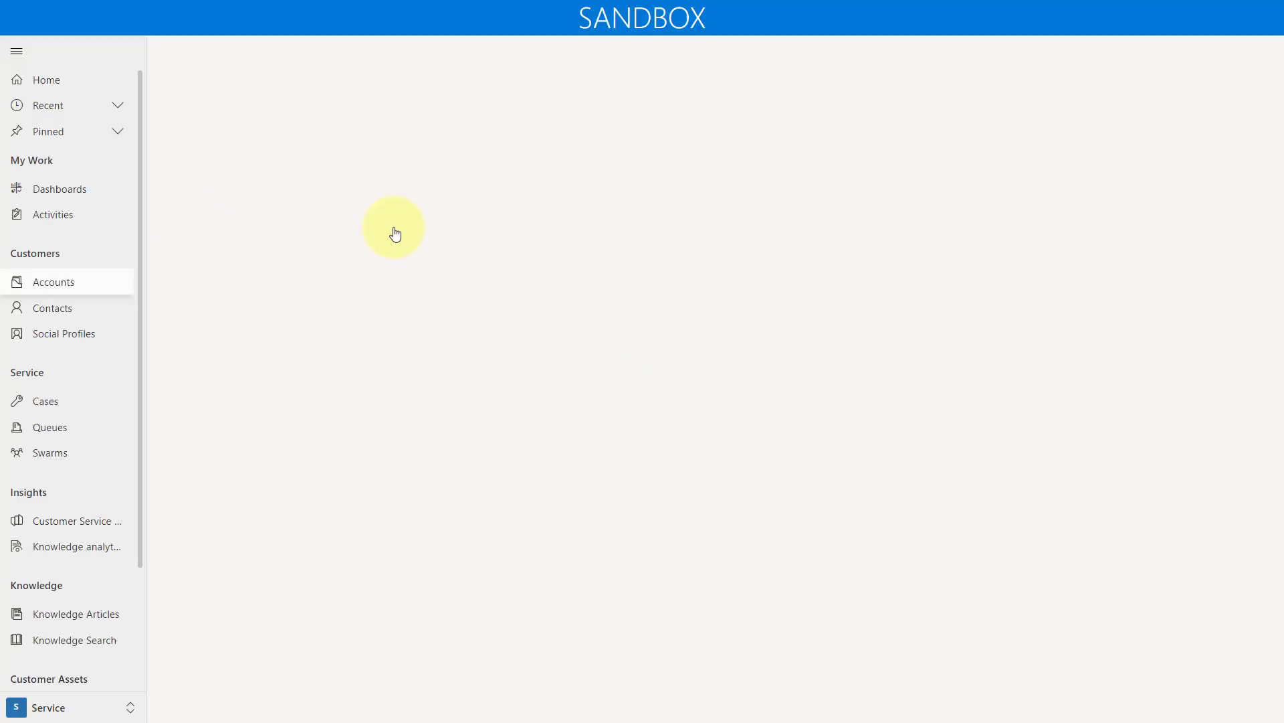
click(95, 697)
click(103, 625)
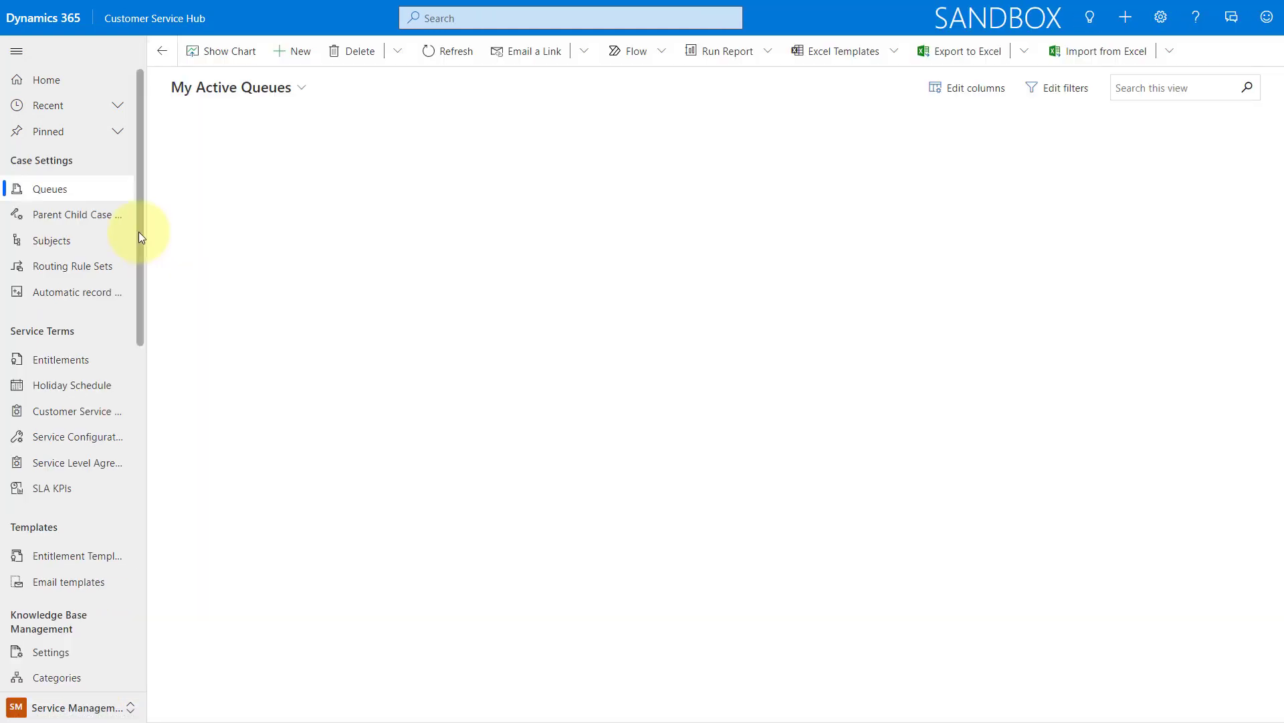
drag(139, 231, 137, 499)
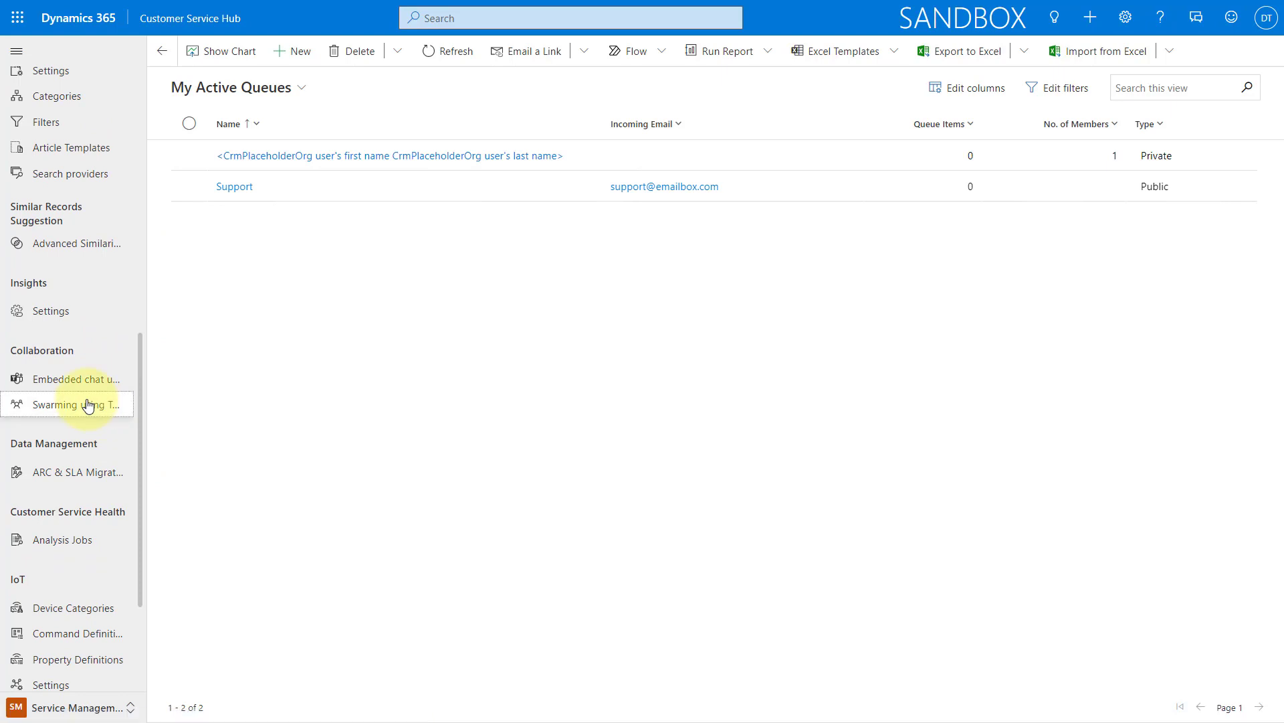
click(89, 405)
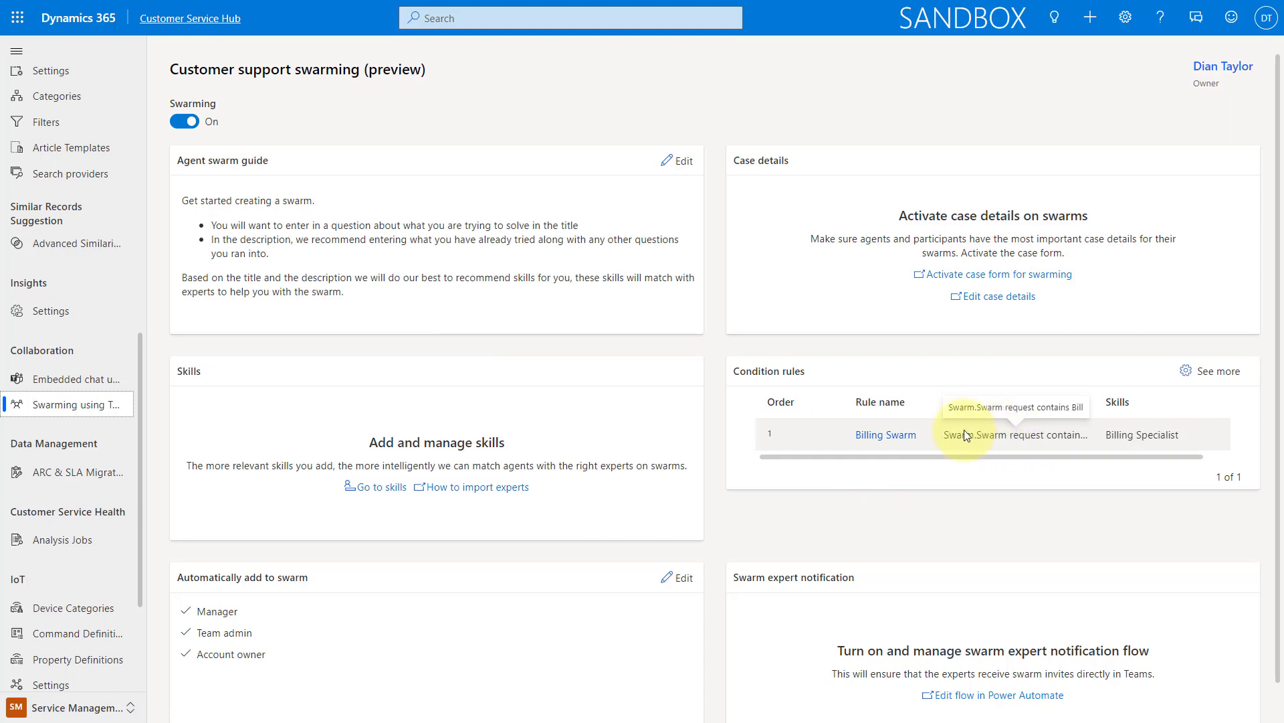
click(893, 436)
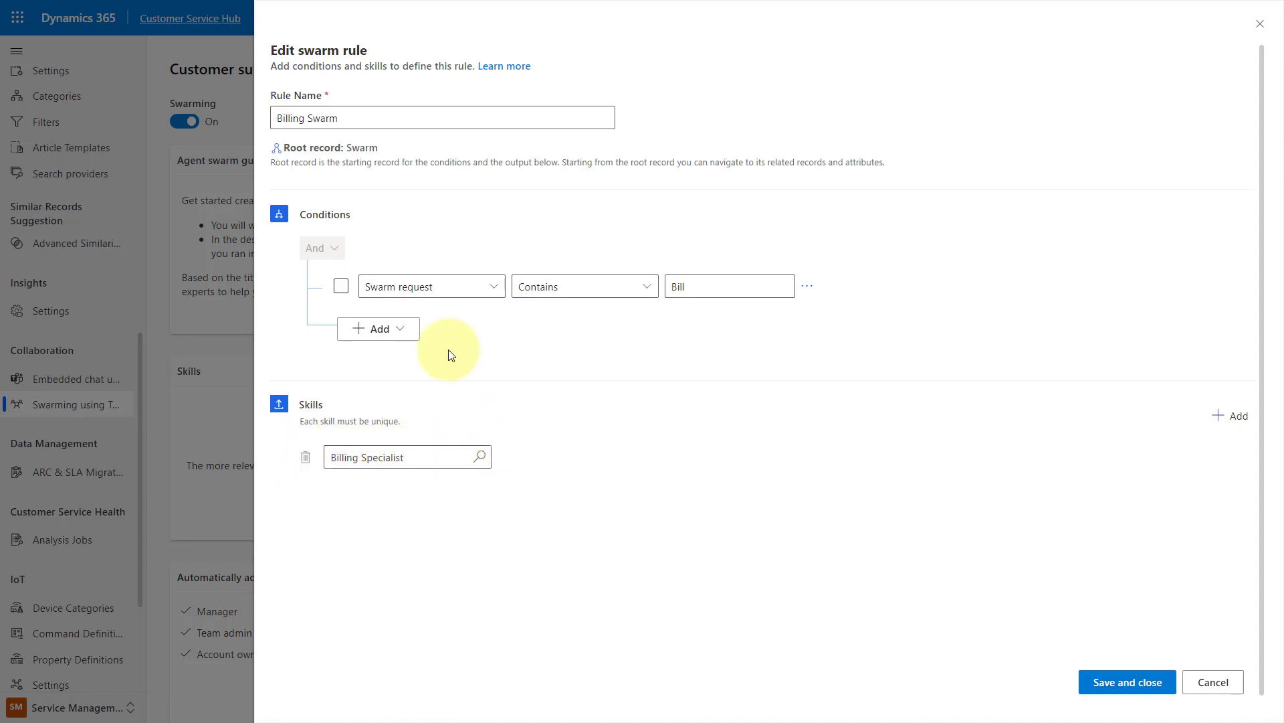
click(400, 330)
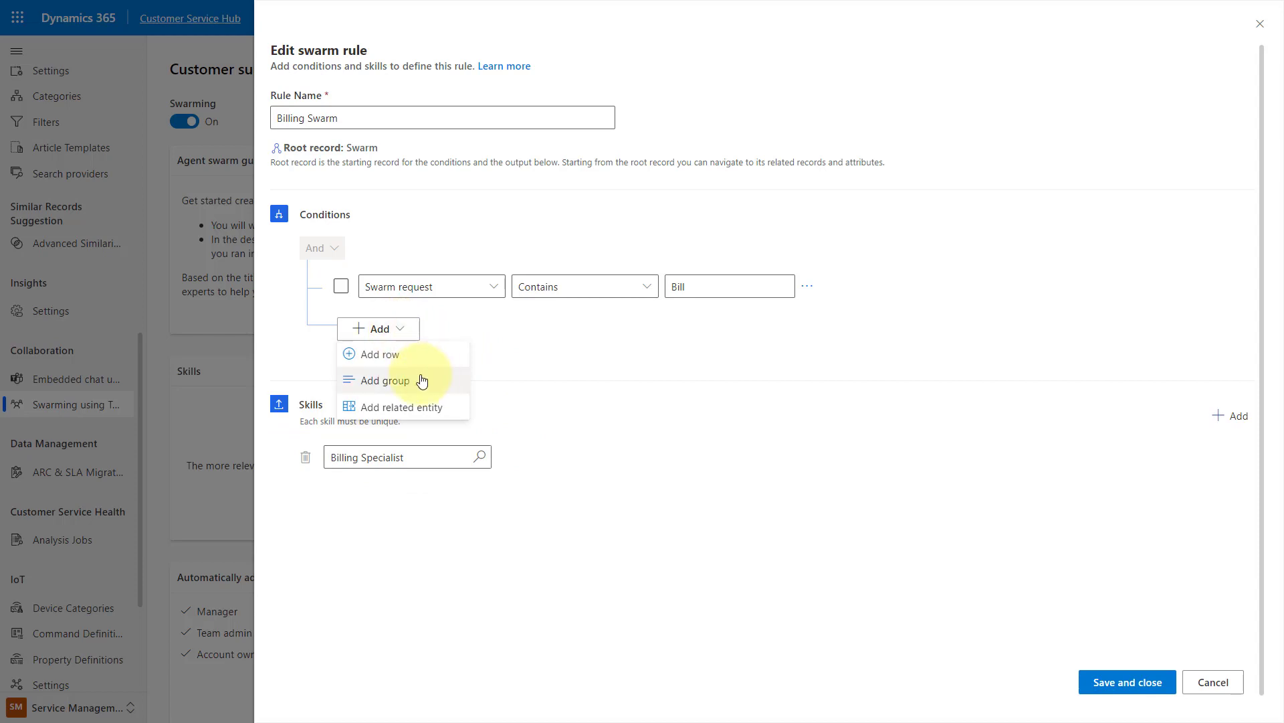
click(438, 408)
click(493, 335)
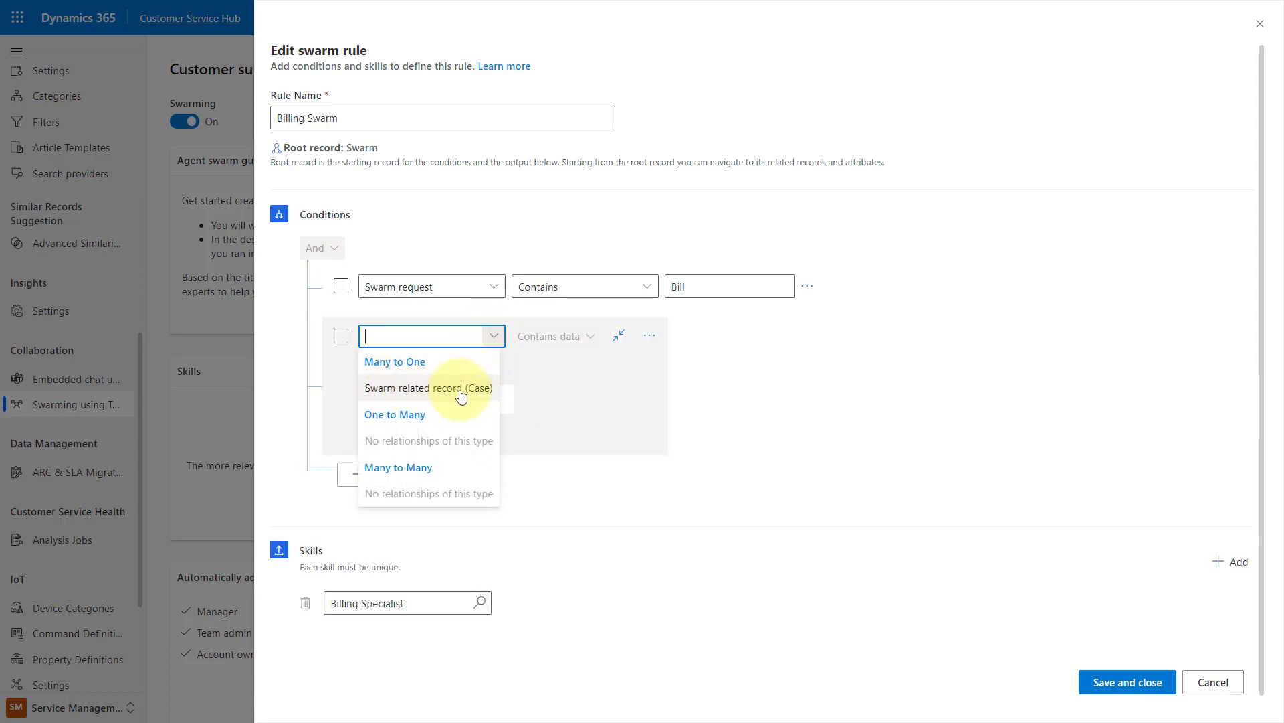
click(424, 389)
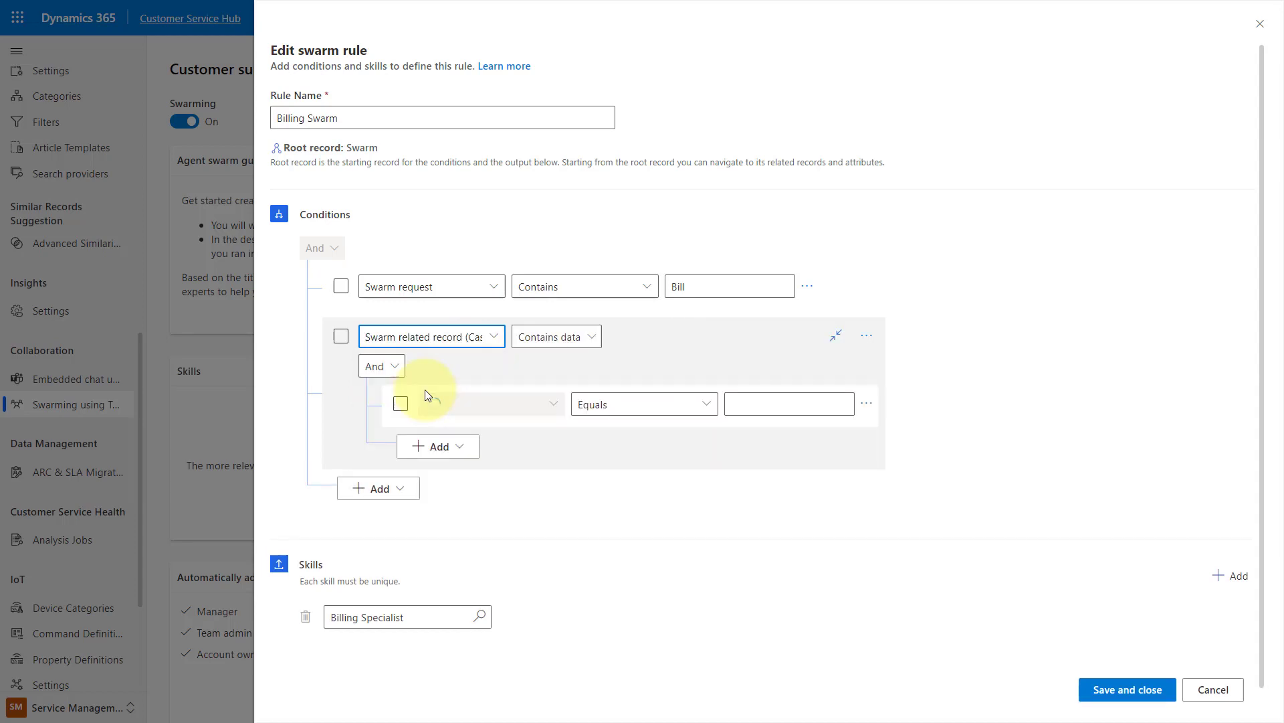
click(554, 404)
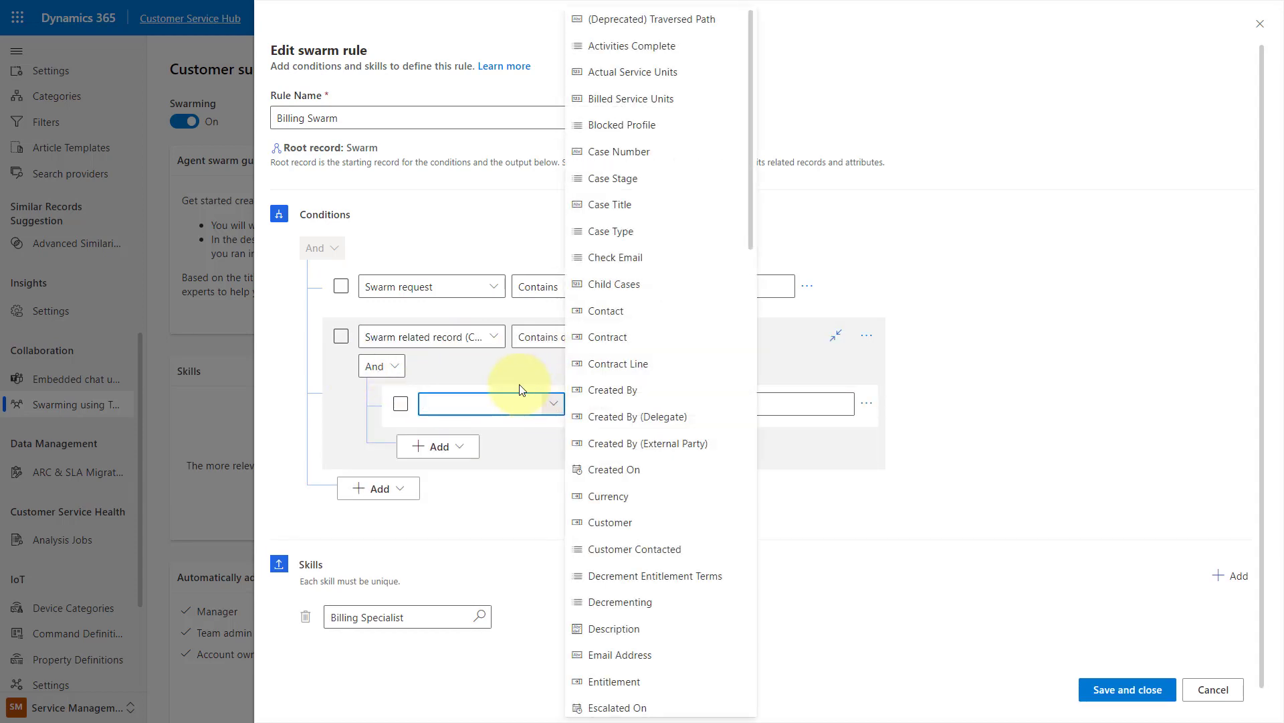
click(1084, 245)
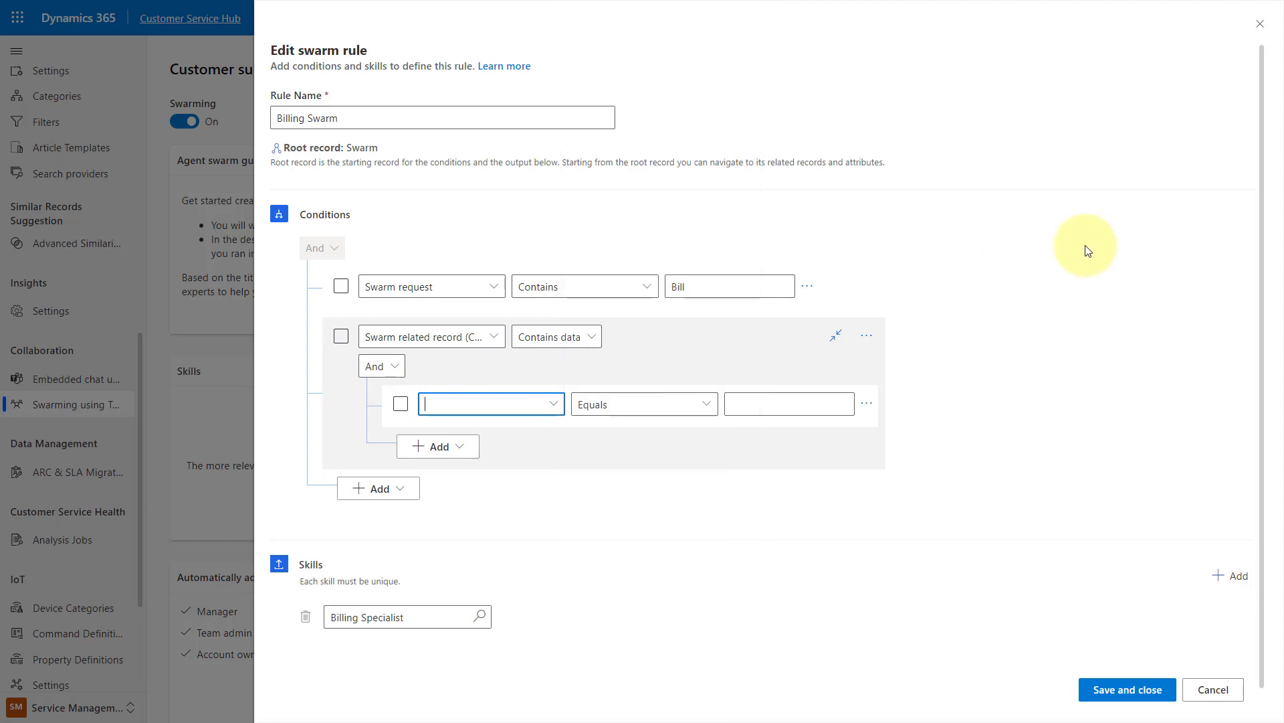
click(866, 340)
click(874, 345)
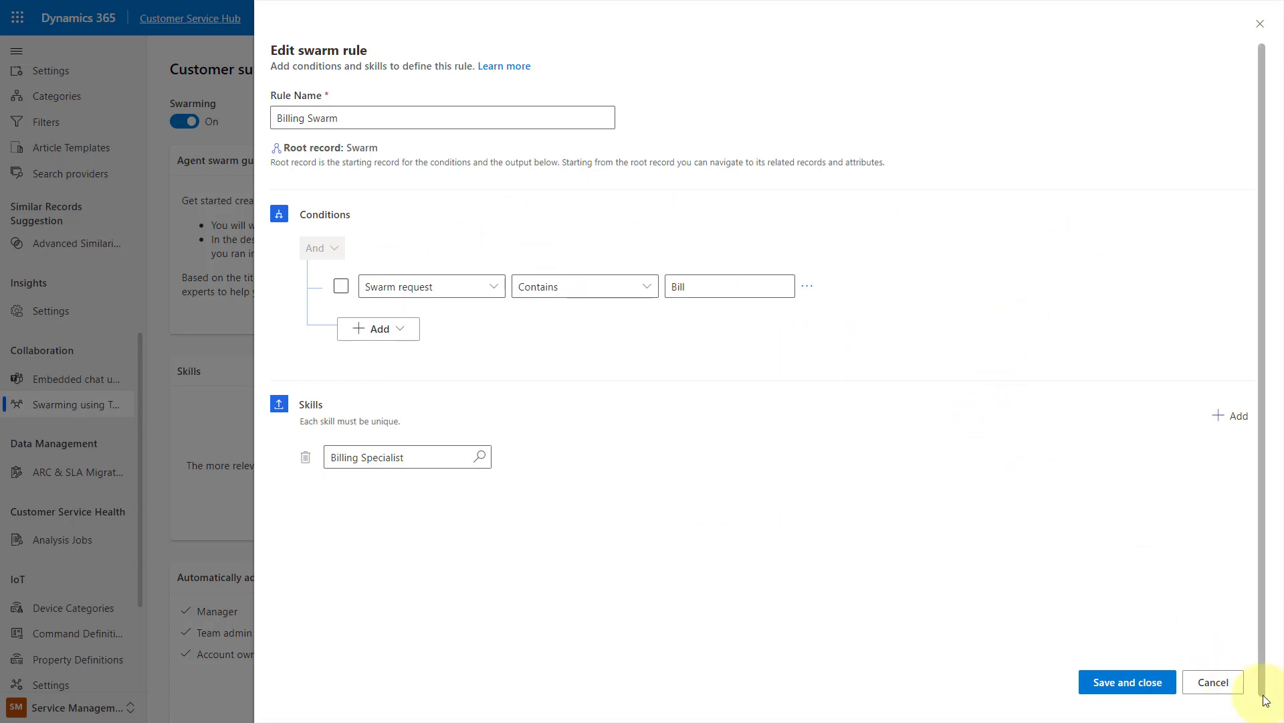
click(1215, 688)
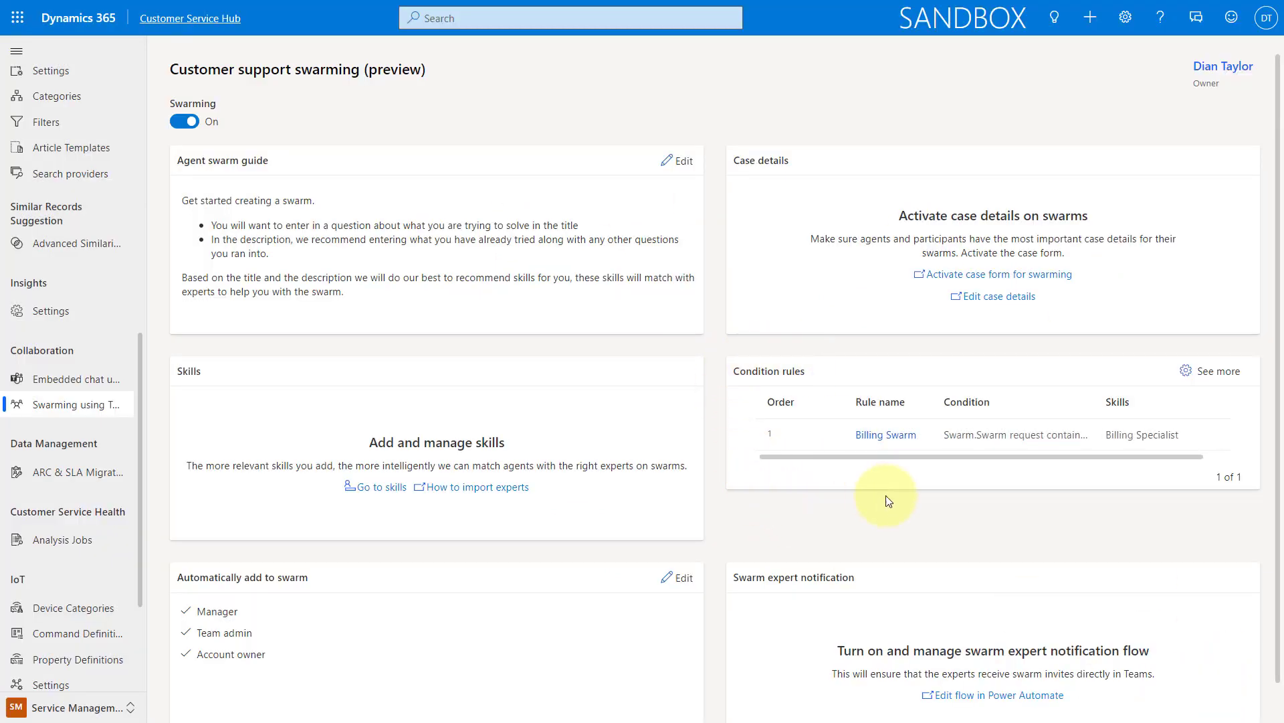
scroll(901, 504, down, 1)
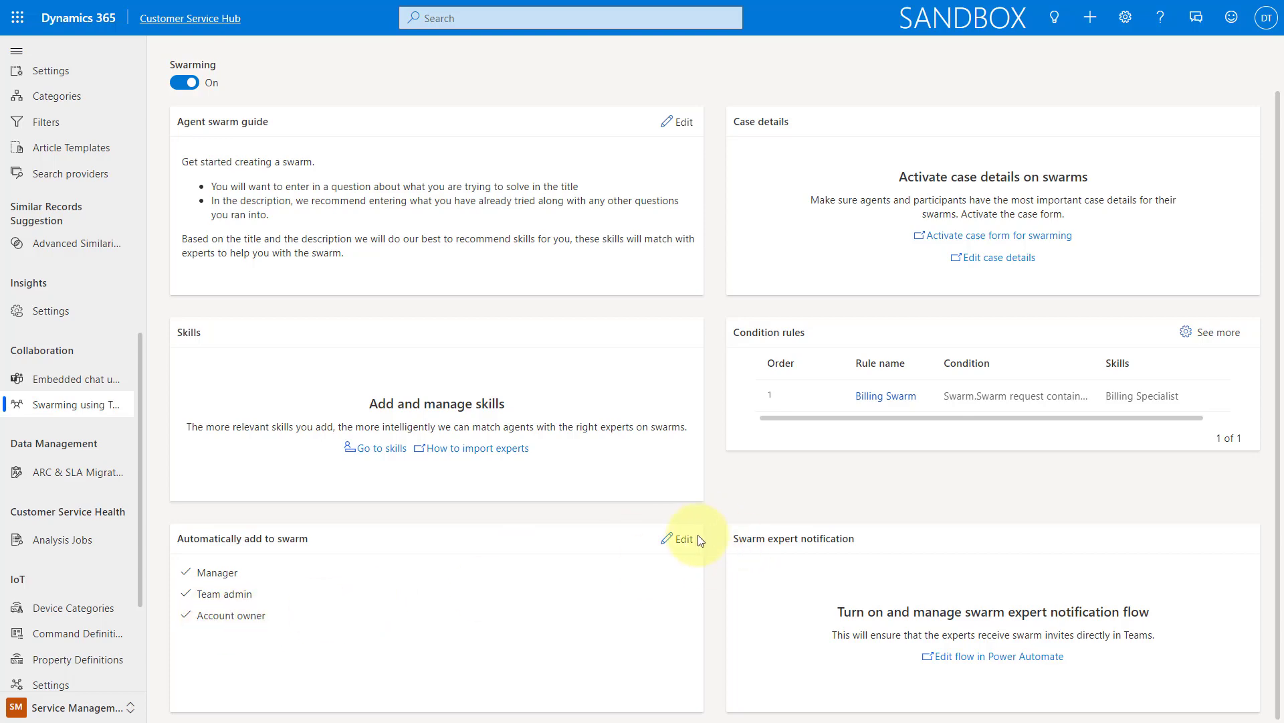
click(681, 542)
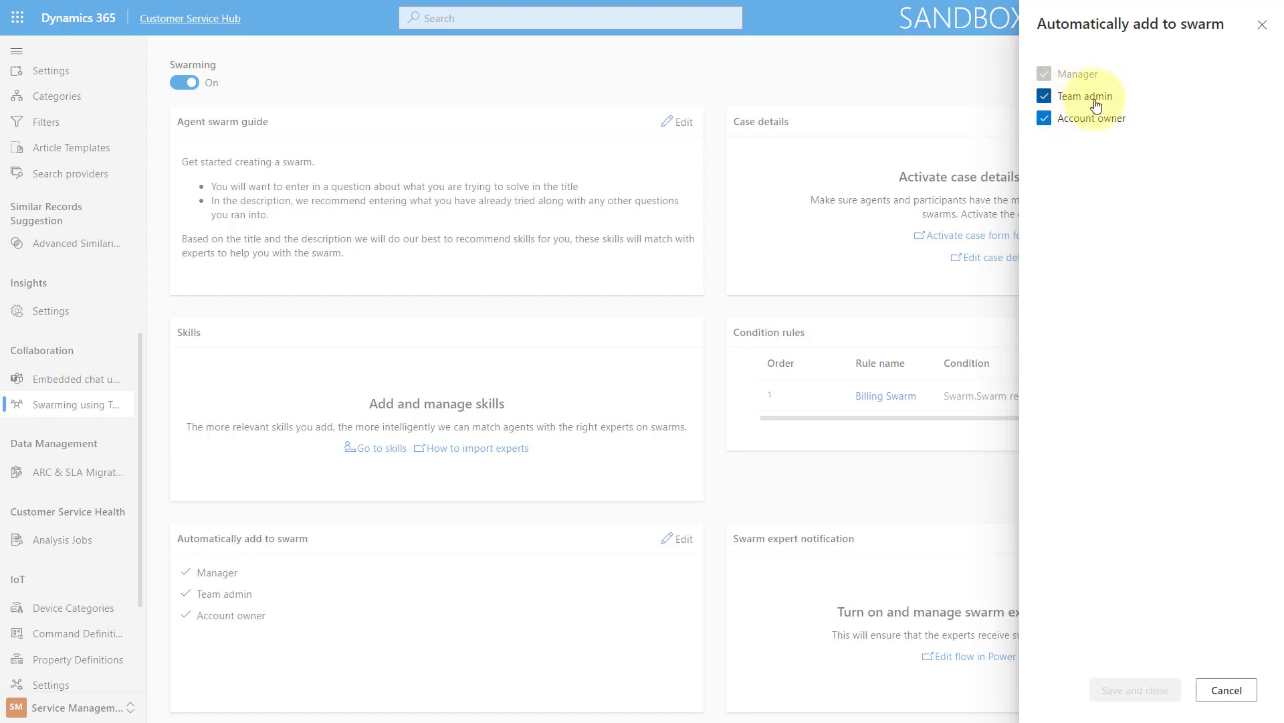
click(1044, 96)
click(1044, 118)
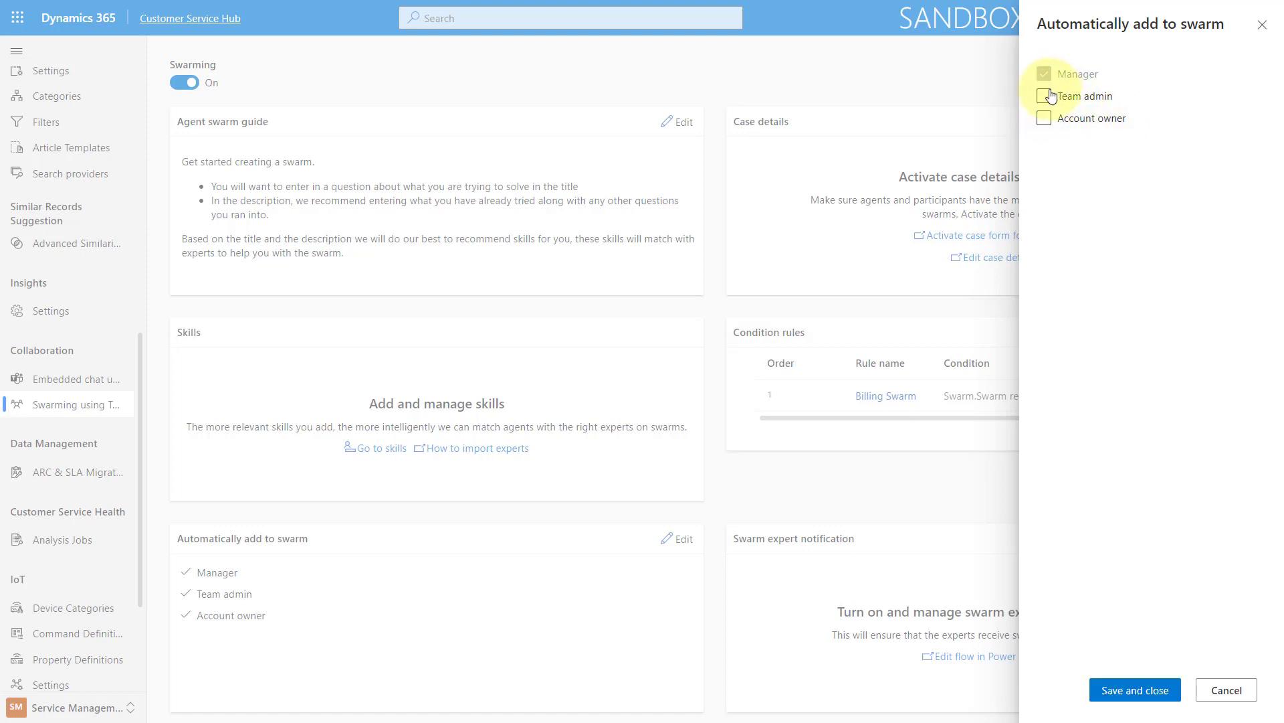
click(1044, 95)
click(1045, 118)
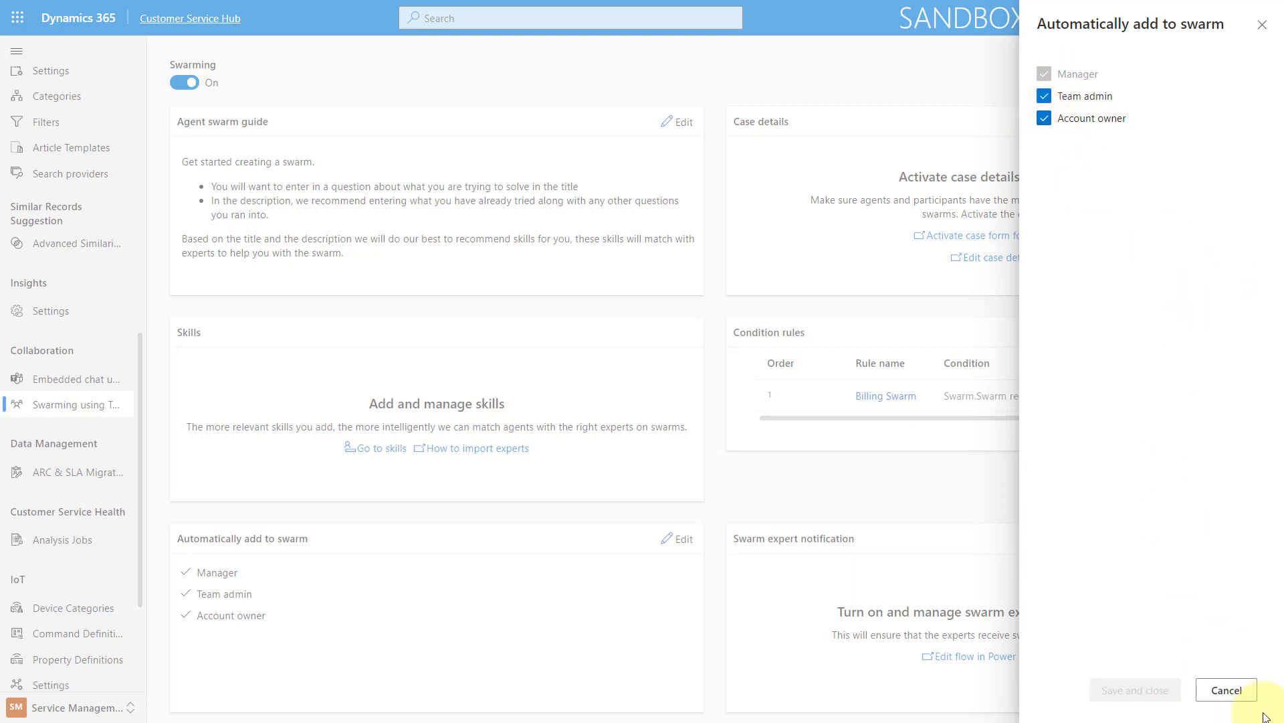
click(1227, 689)
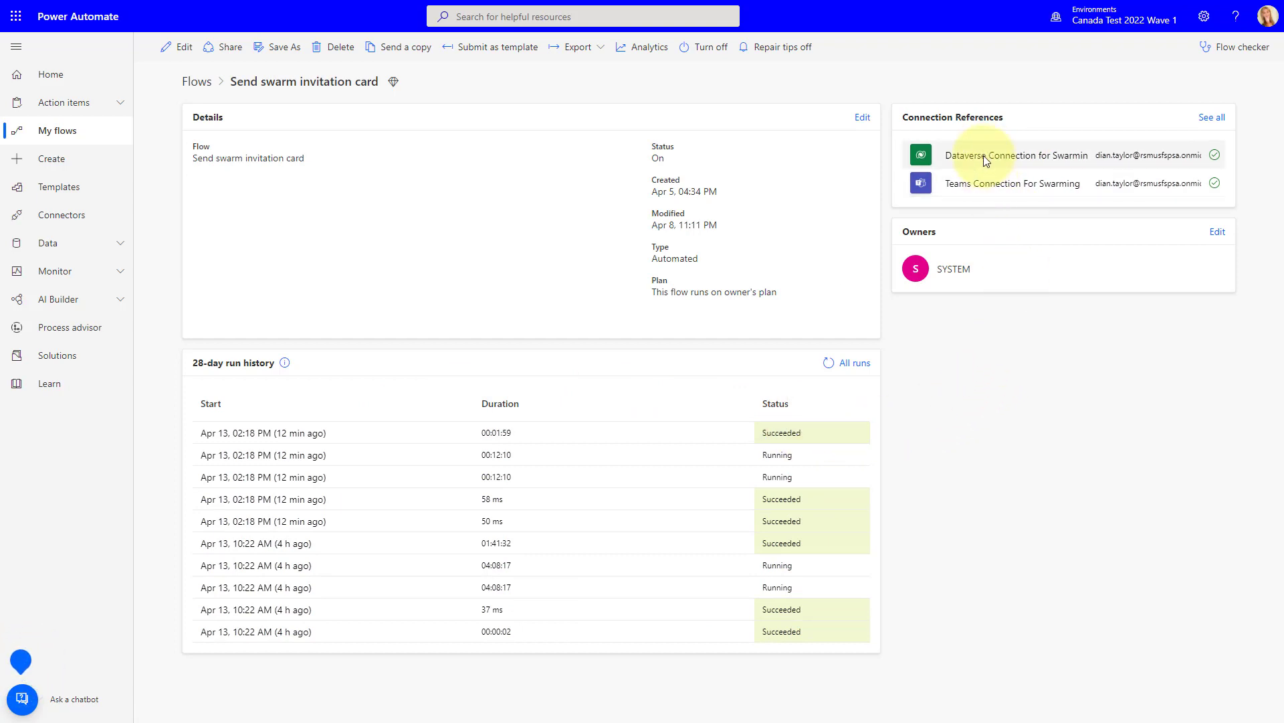
Open the 'Send swarm invitation card' flow in the Power Automate editor.
click(179, 52)
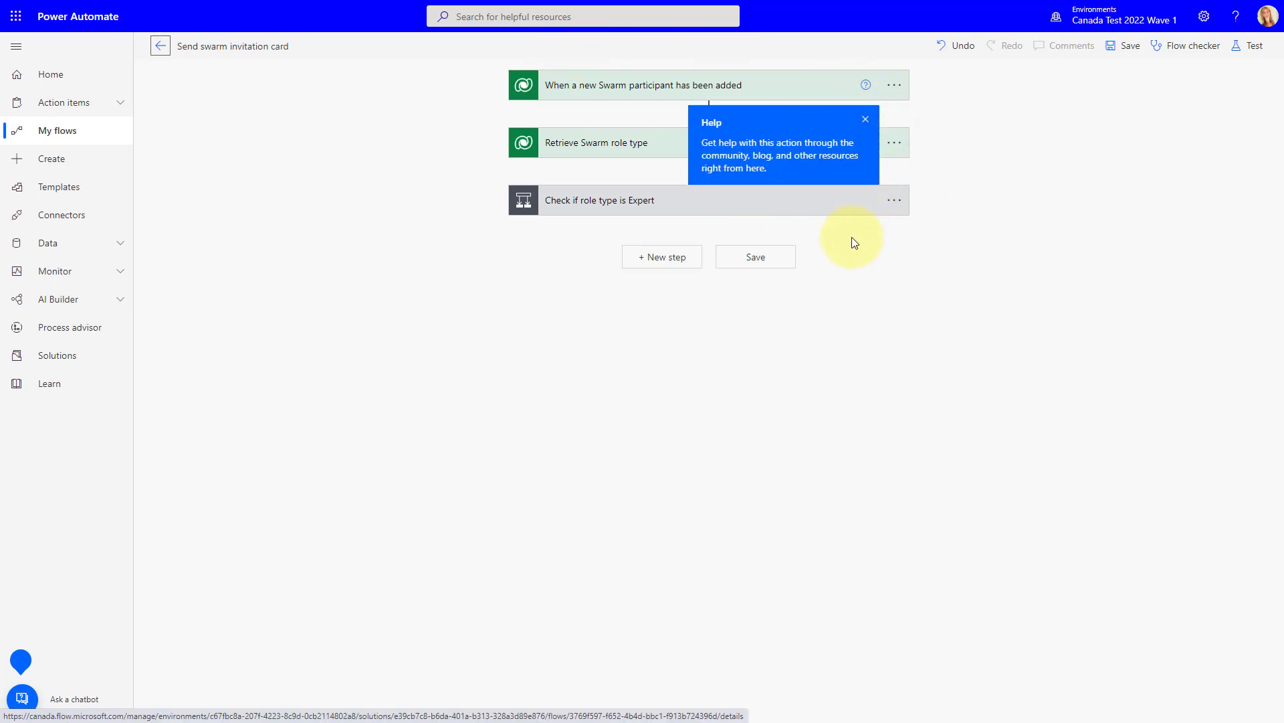
Exit the flow editor, confirming to leave without saving changes.
click(160, 47)
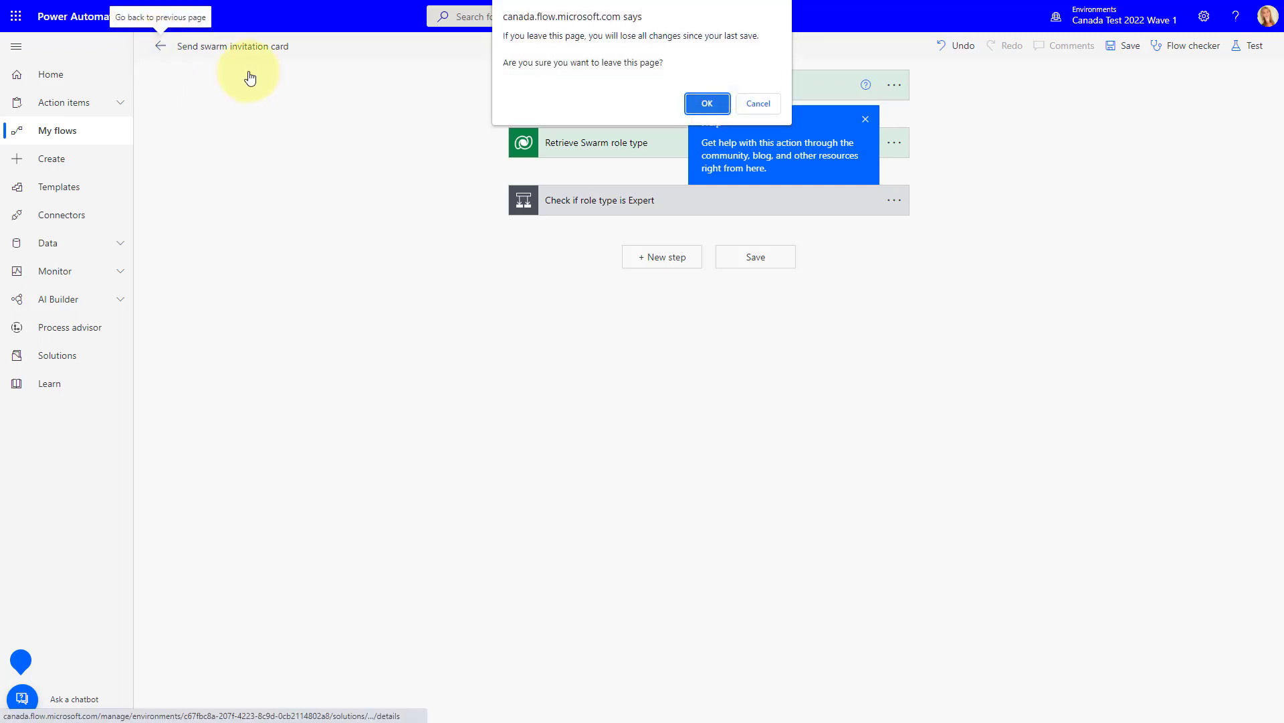
click(716, 110)
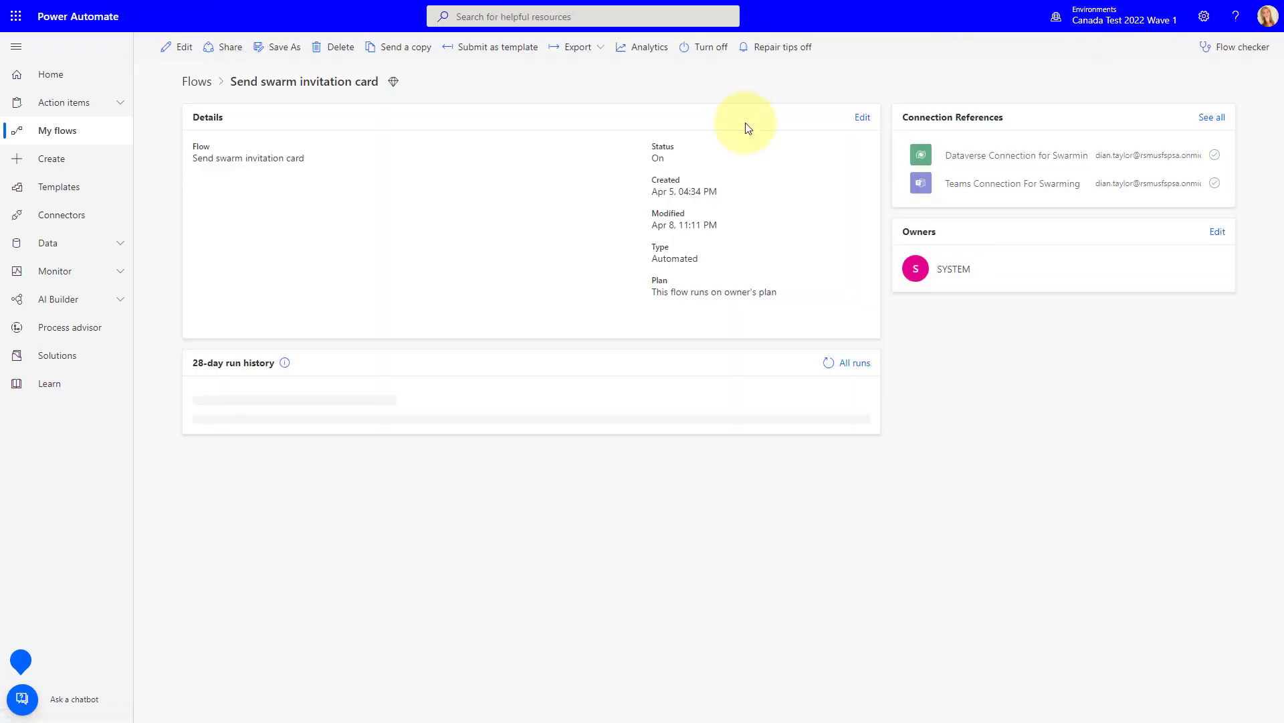